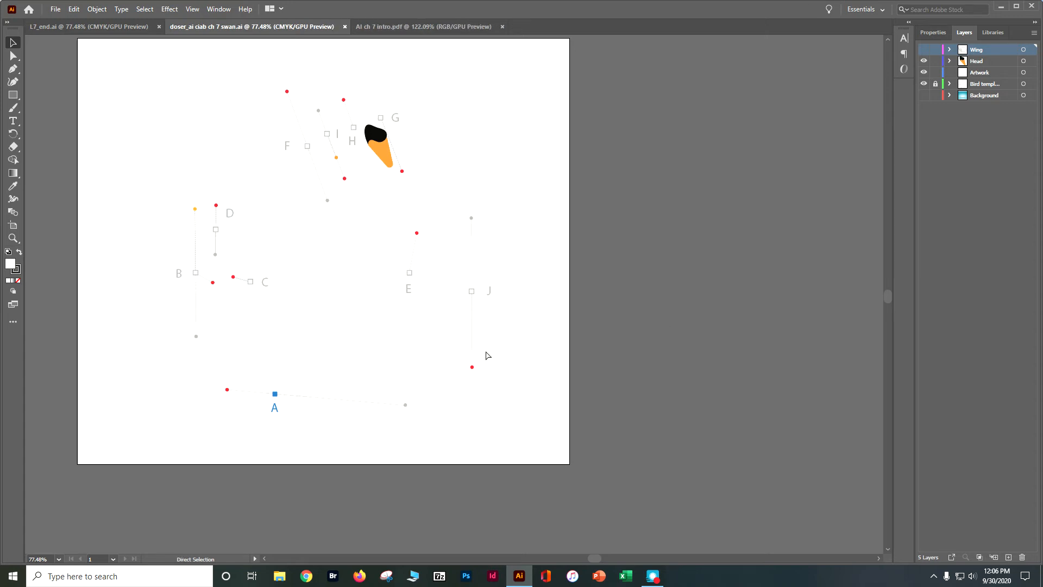
Set up the Pen tool with no fill and a 1 pt stroke for drawing the swan outline
left_click(191, 8)
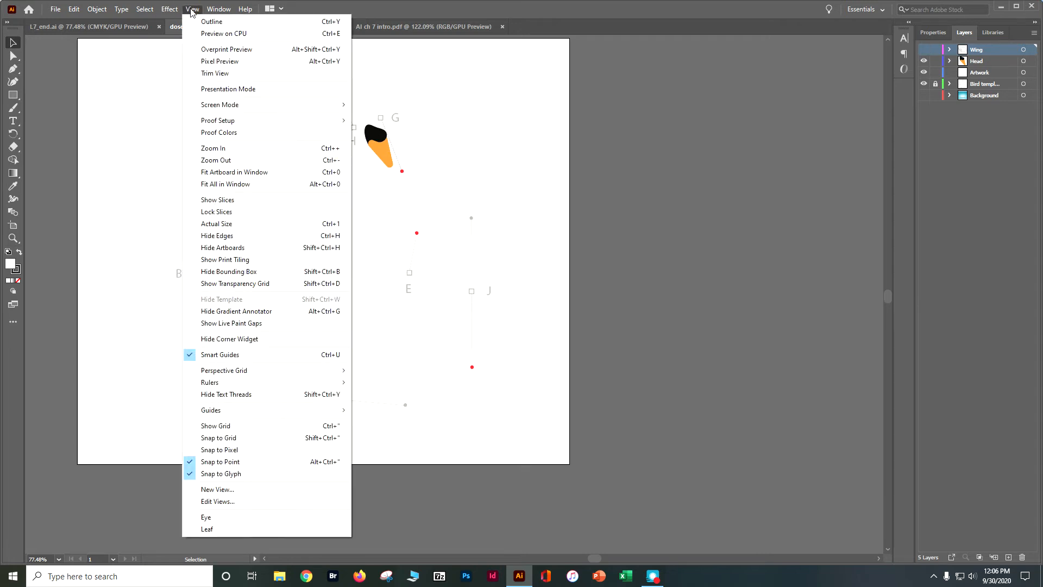
left_click(223, 172)
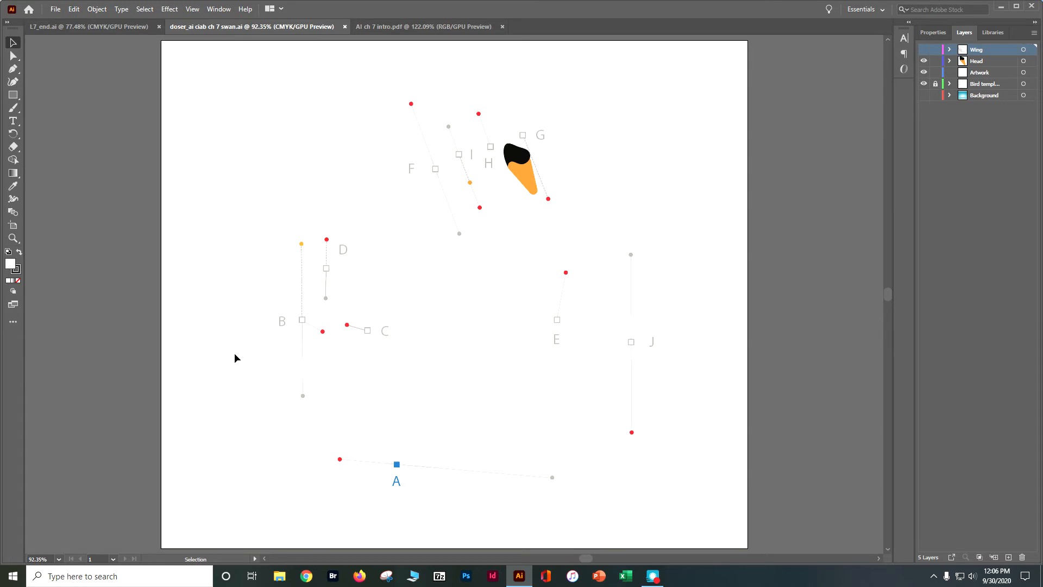
left_click(933, 32)
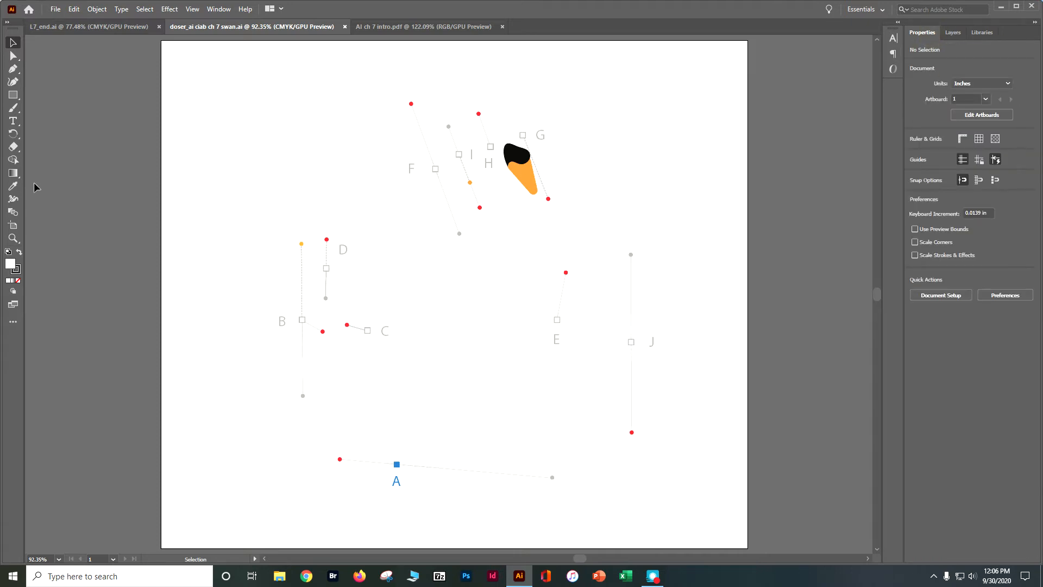
left_click(13, 69)
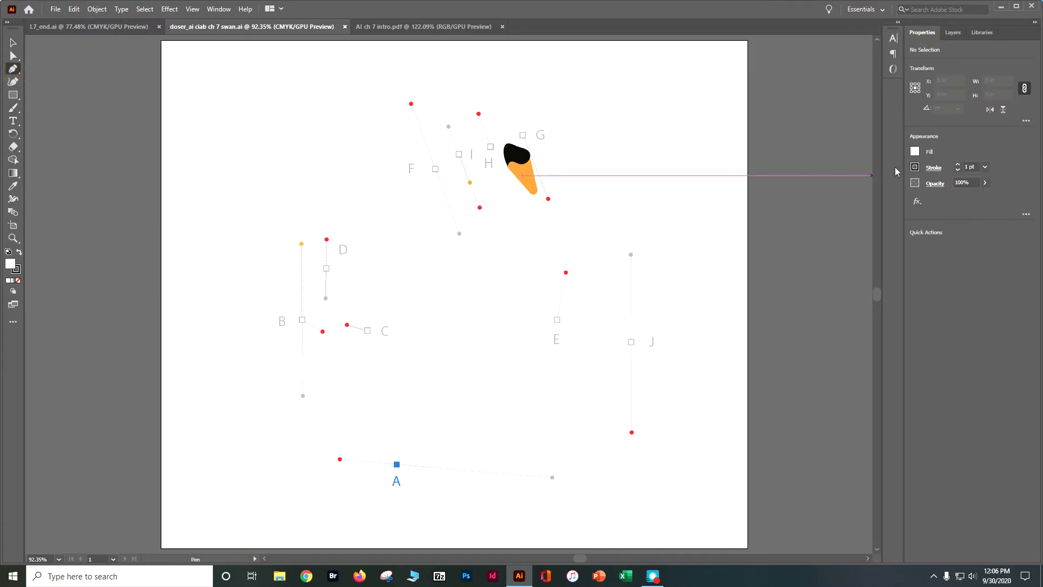
left_click(916, 152)
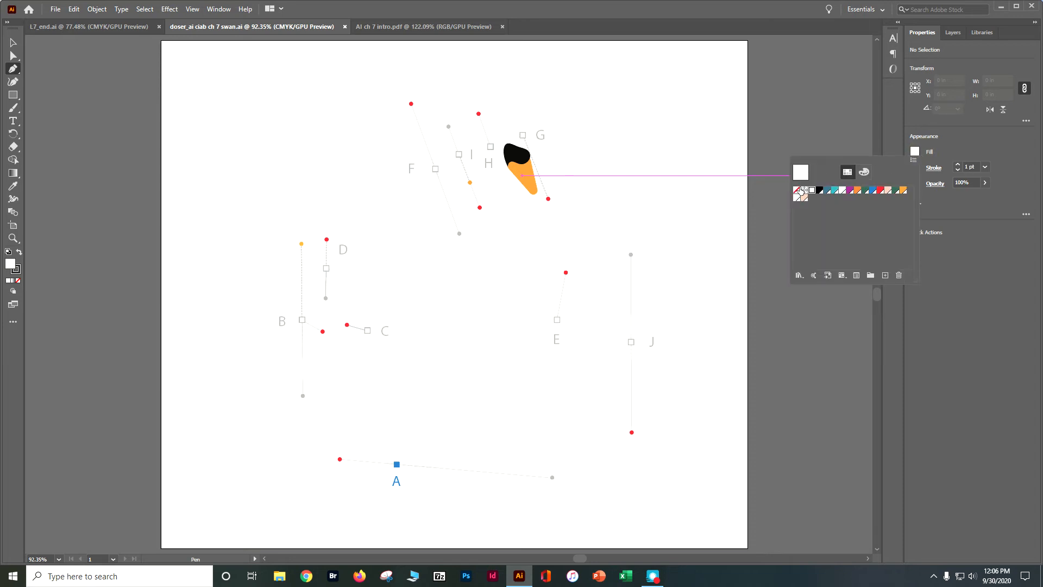
left_click(796, 190)
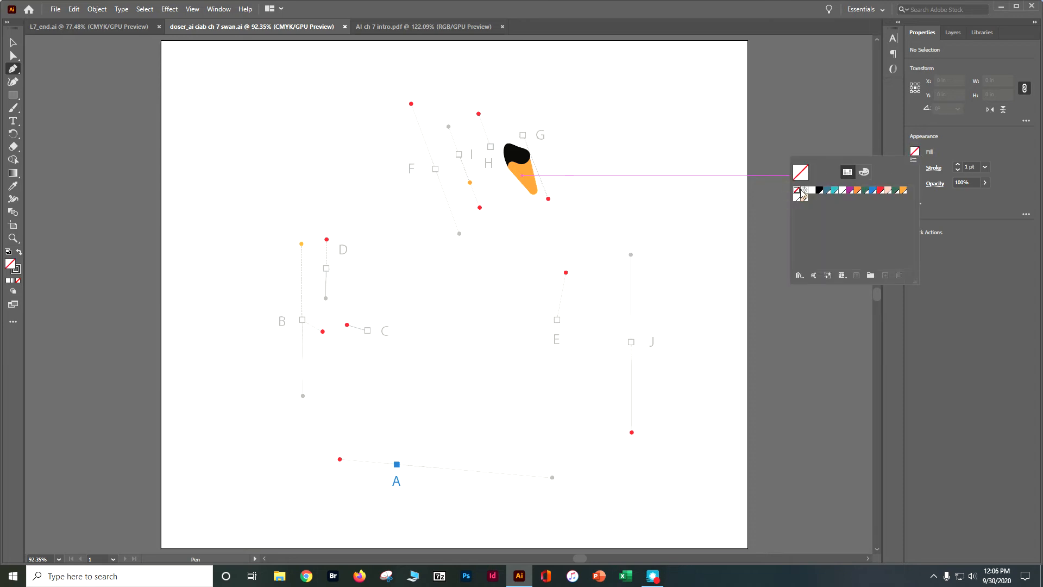
left_click(936, 150)
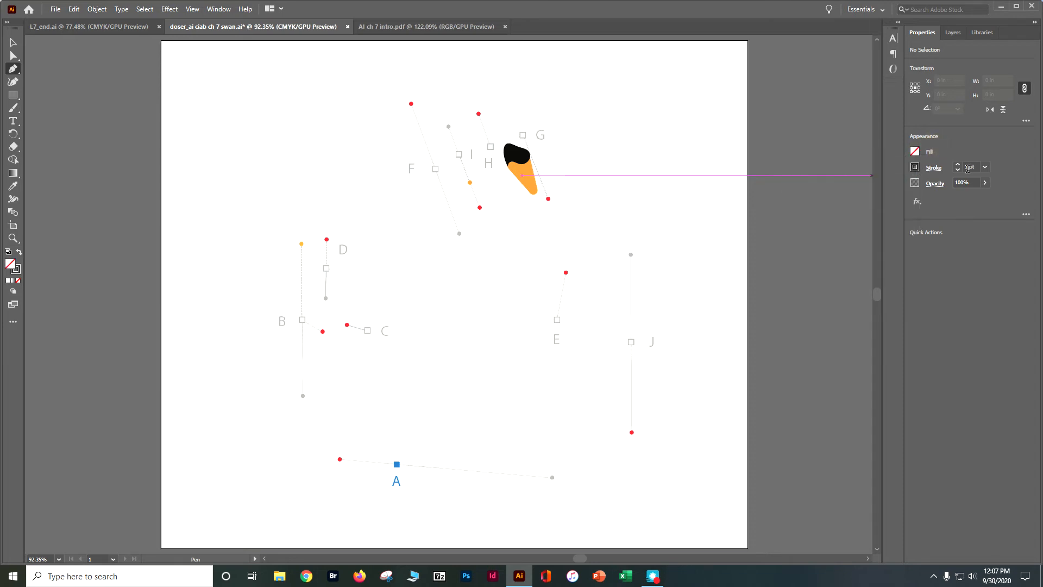
left_click(968, 164)
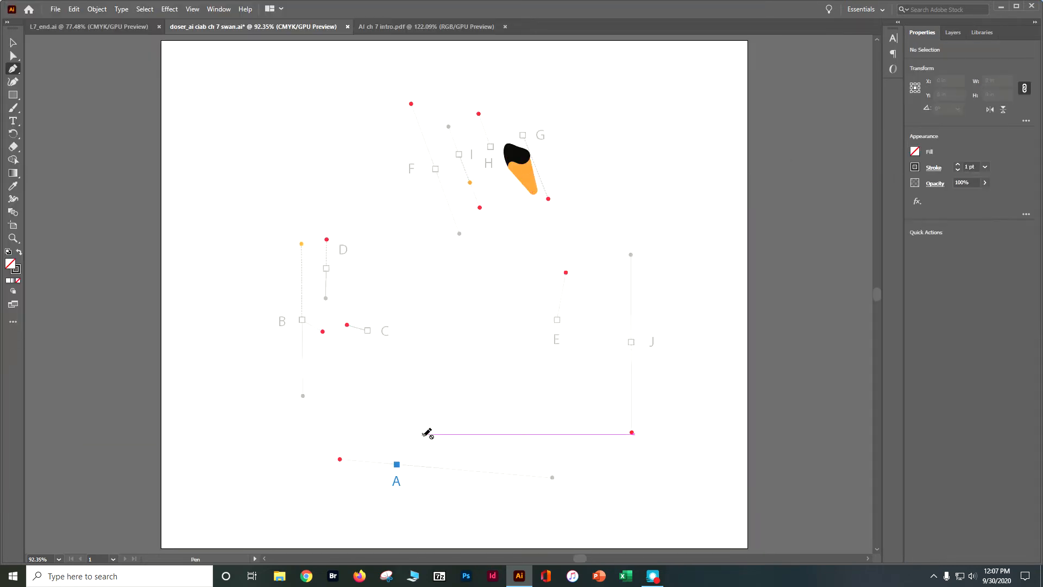
Make the Artwork layer the unlocked, active layer for drawing over the bird template
scroll(418, 451, "down", 1)
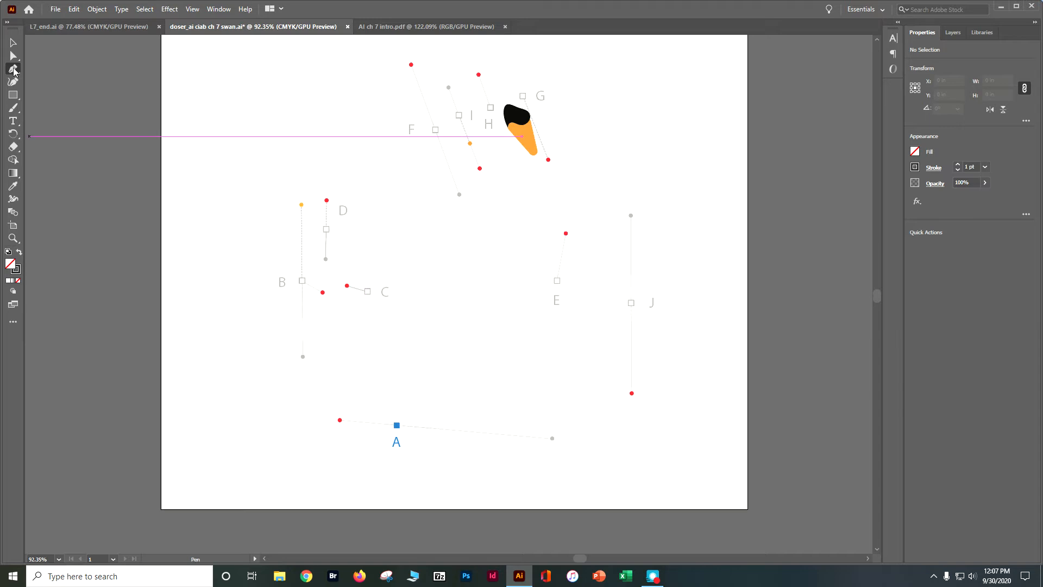
scroll(396, 291, "down", 3)
scroll(398, 289, "up", 2)
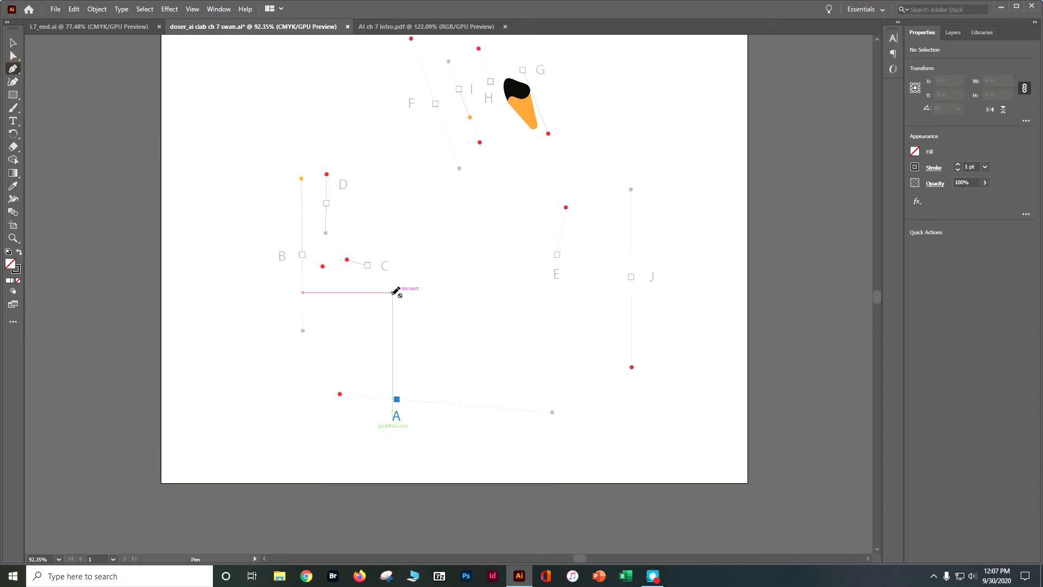
scroll(435, 387, "up", 1)
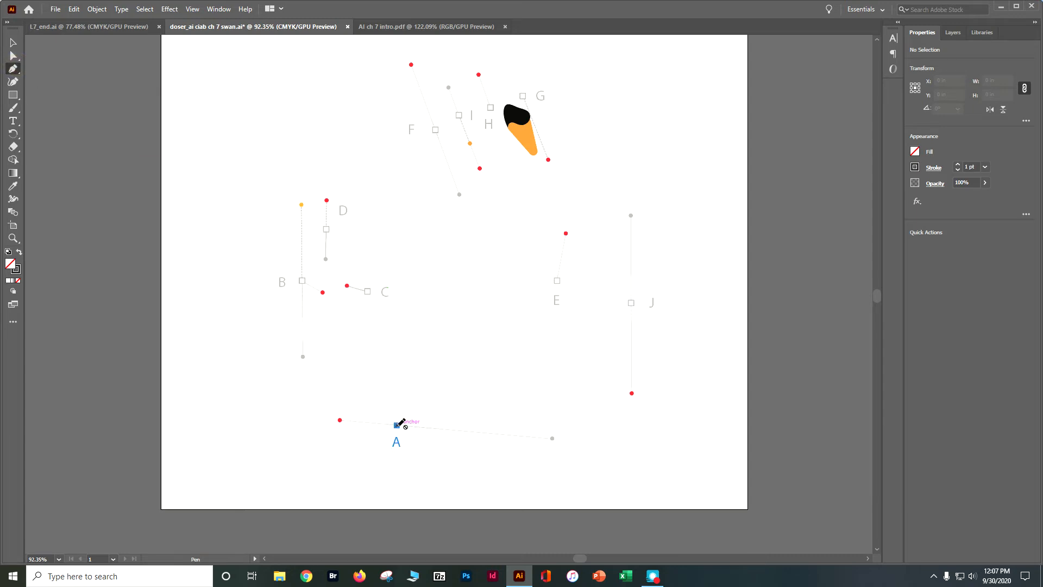
left_click(956, 33)
left_click(935, 73)
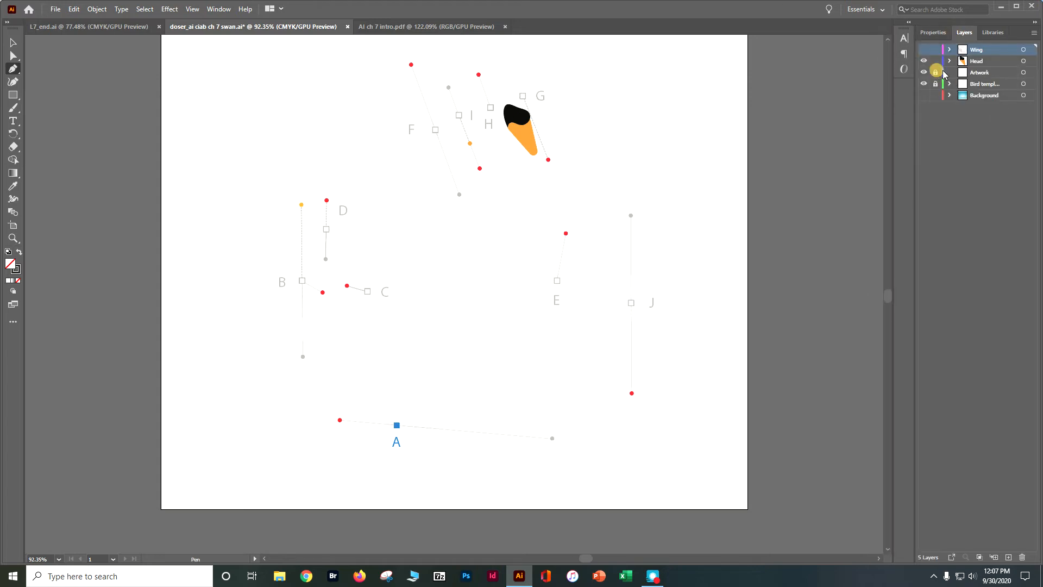
left_click(935, 72)
left_click(977, 73)
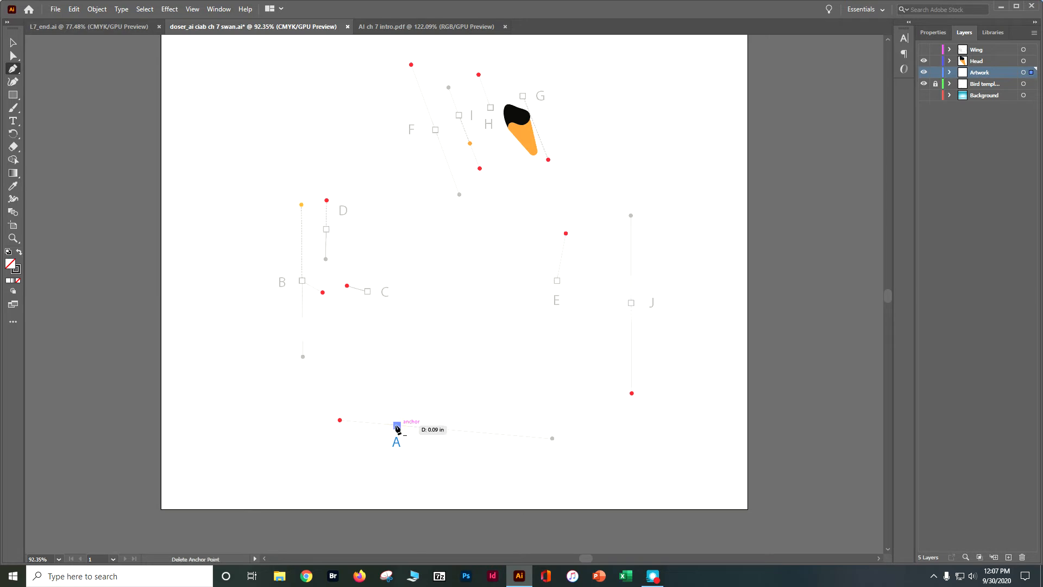
Draw the swan's tail outline from A through B to C, matching the template handles and splitting B's leading handle into a corner
left_click(396, 421)
left_click_drag(397, 422, 341, 418)
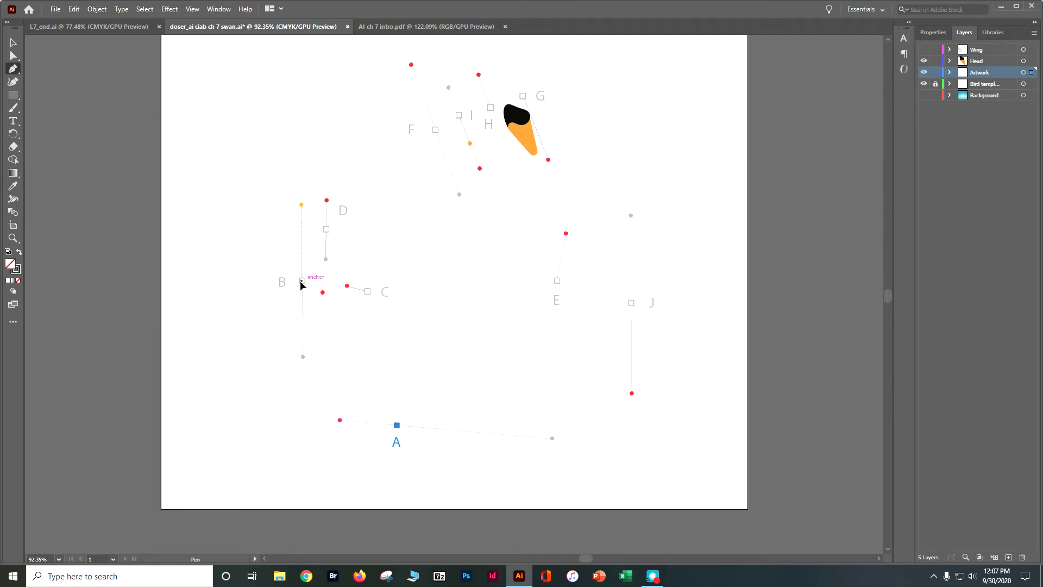
left_click_drag(302, 282, 302, 206)
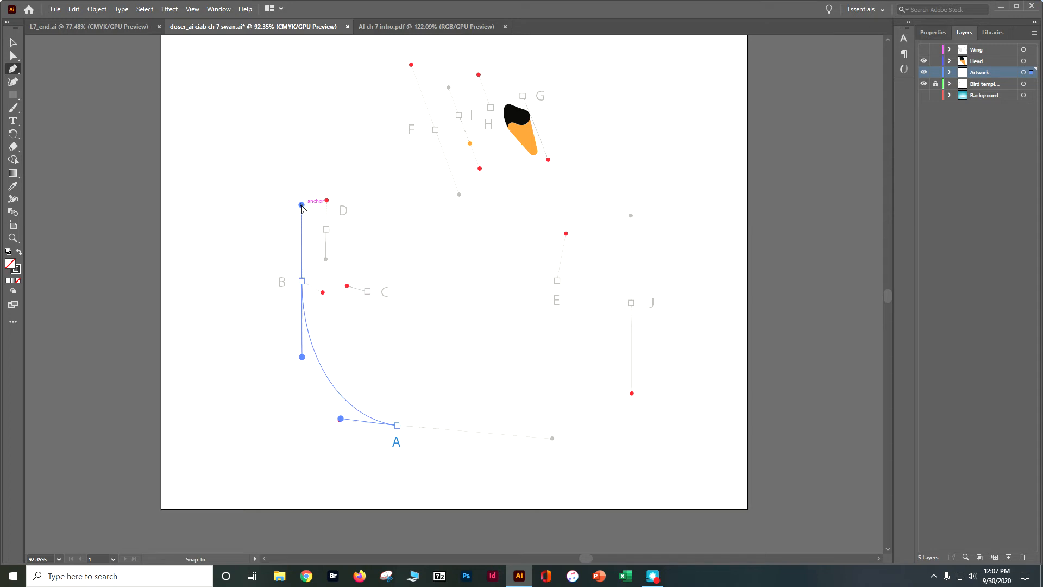
mouse_move(302, 206)
left_mouse_down()
mouse_move(322, 296)
mouse_move(349, 288)
left_mouse_up()
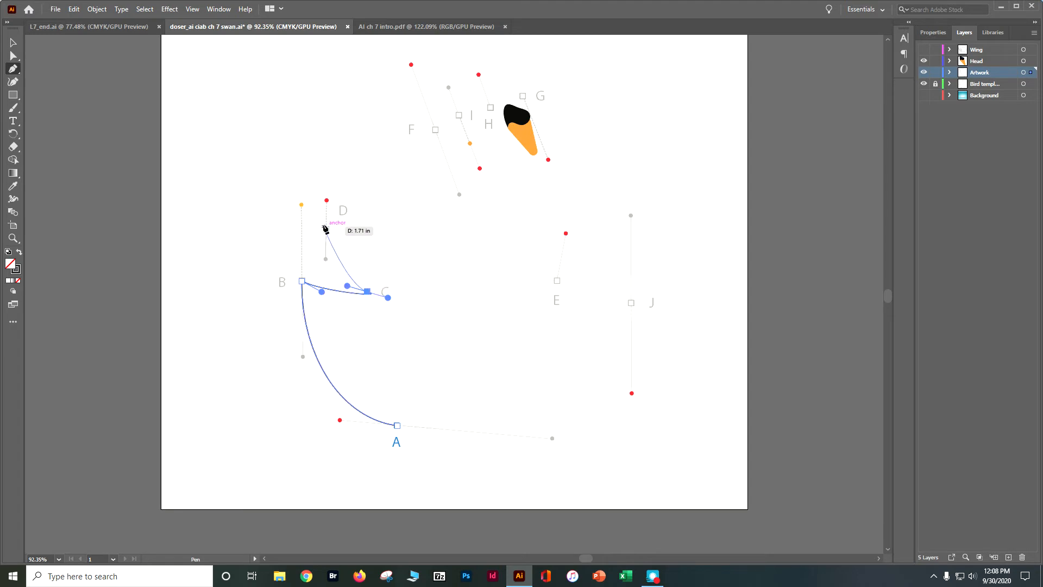
Continue the path with a curve from C to D and a straight line to E, pulling E's leading handle to its red dot
left_click_drag(326, 229, 327, 201)
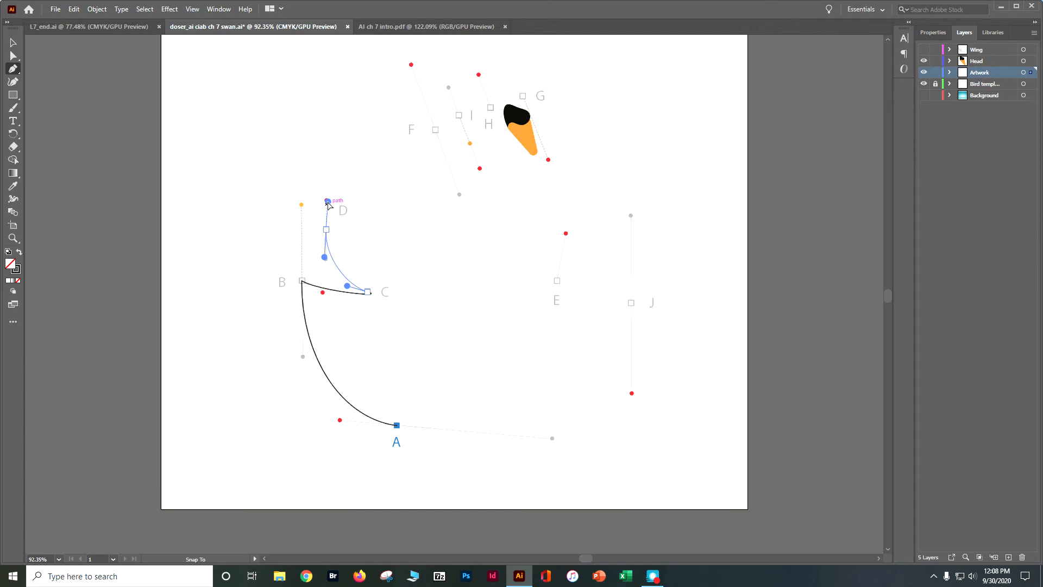
left_click_drag(328, 203, 328, 205)
left_click(326, 229)
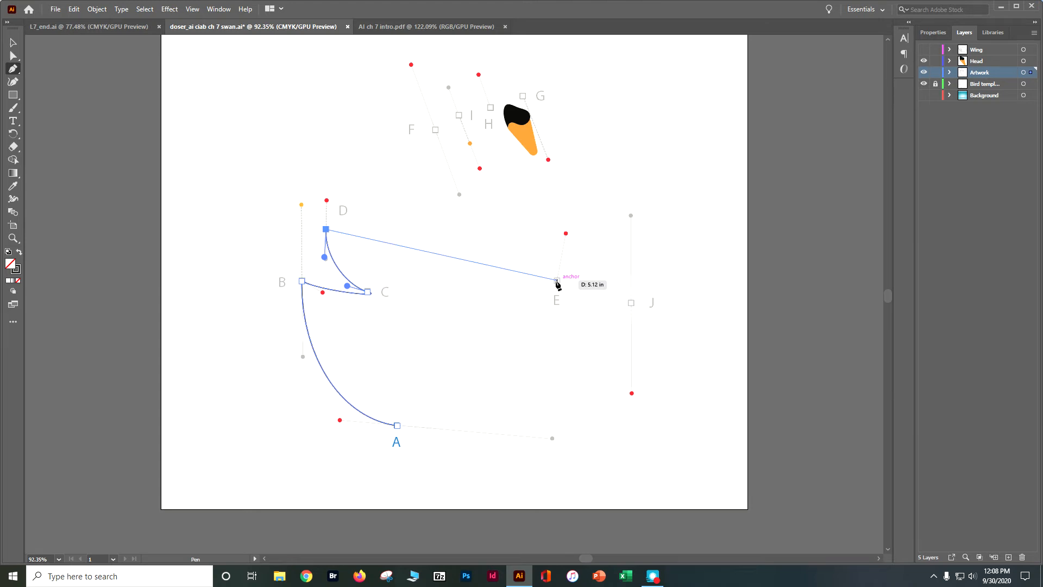
left_click(555, 279)
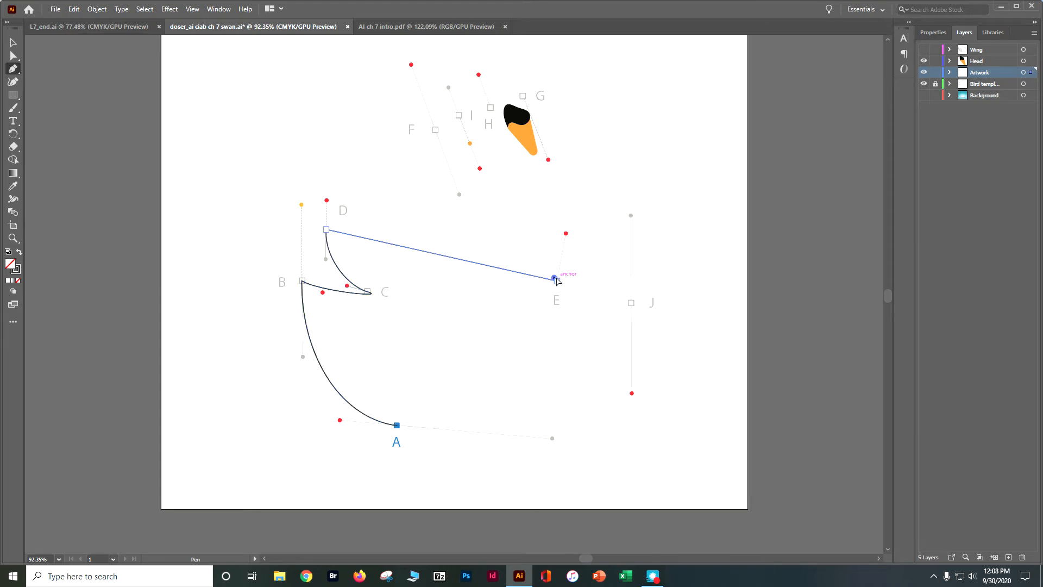
left_click_drag(567, 234, 573, 237)
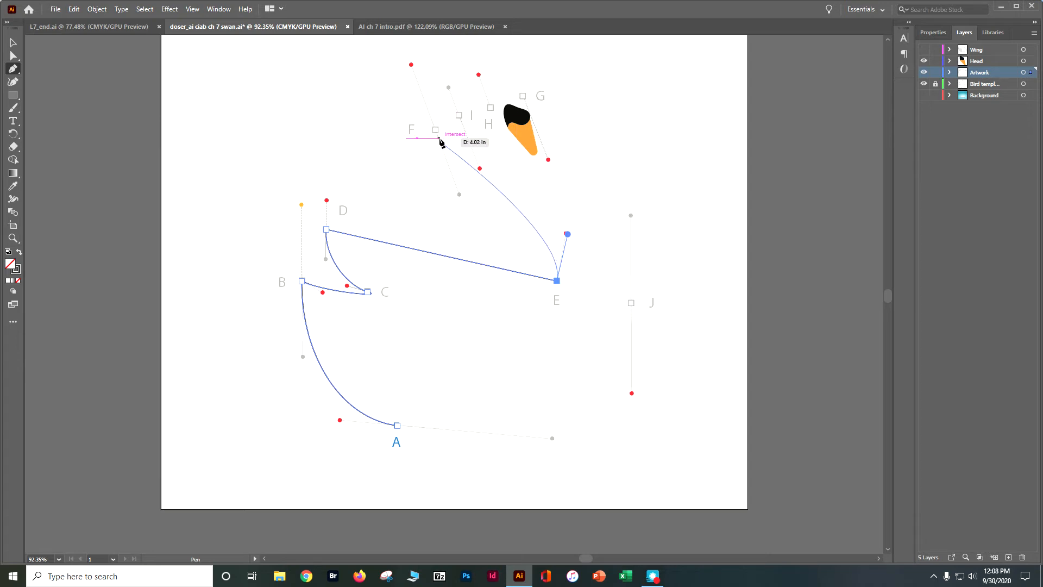
Draw the back of the swan's neck and the head curve from E through F to G, following the template handles
left_click_drag(435, 129, 413, 66)
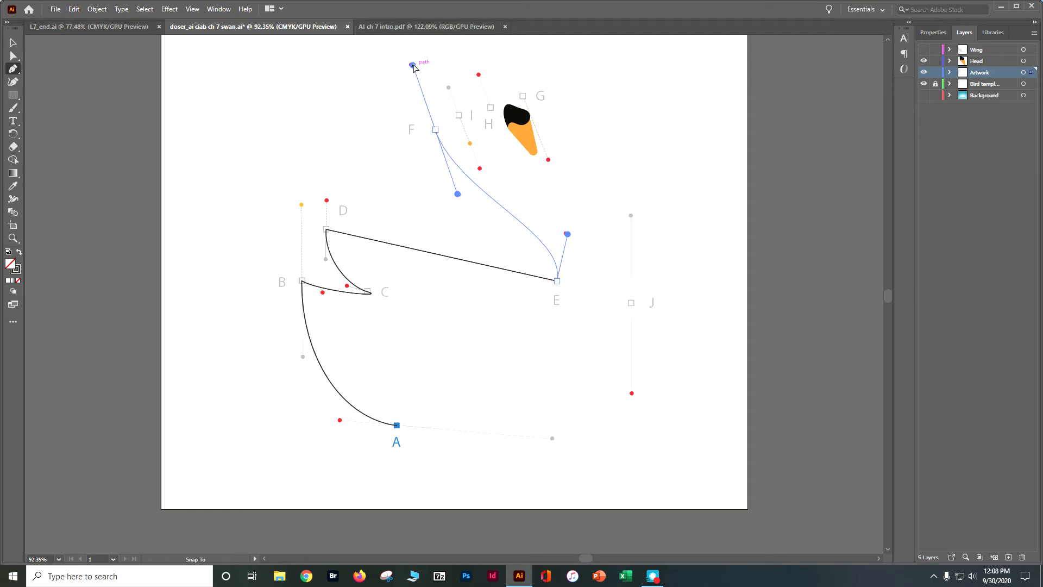
left_click_drag(414, 66, 413, 65)
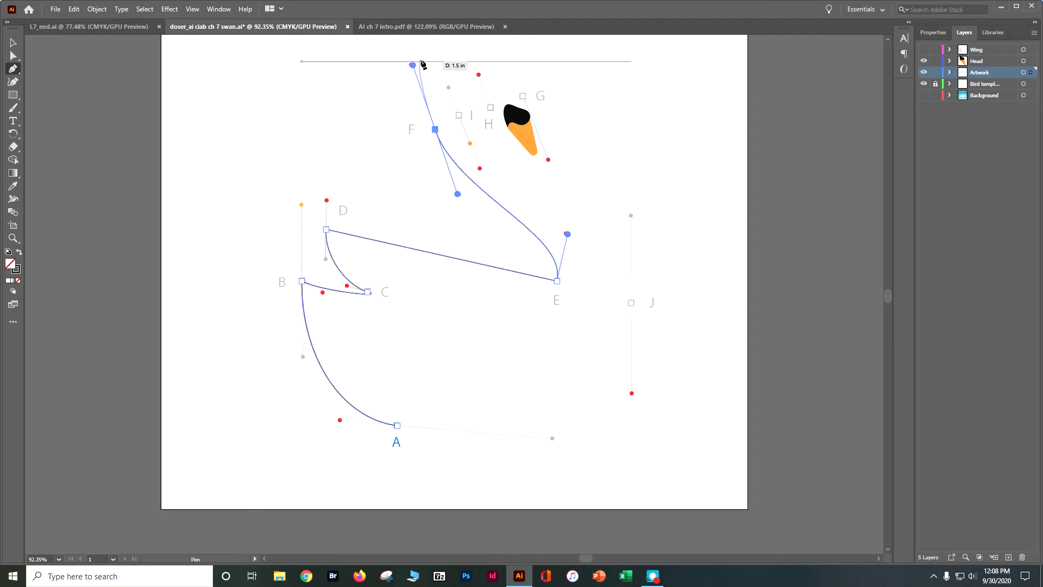
left_click_drag(524, 95, 548, 160)
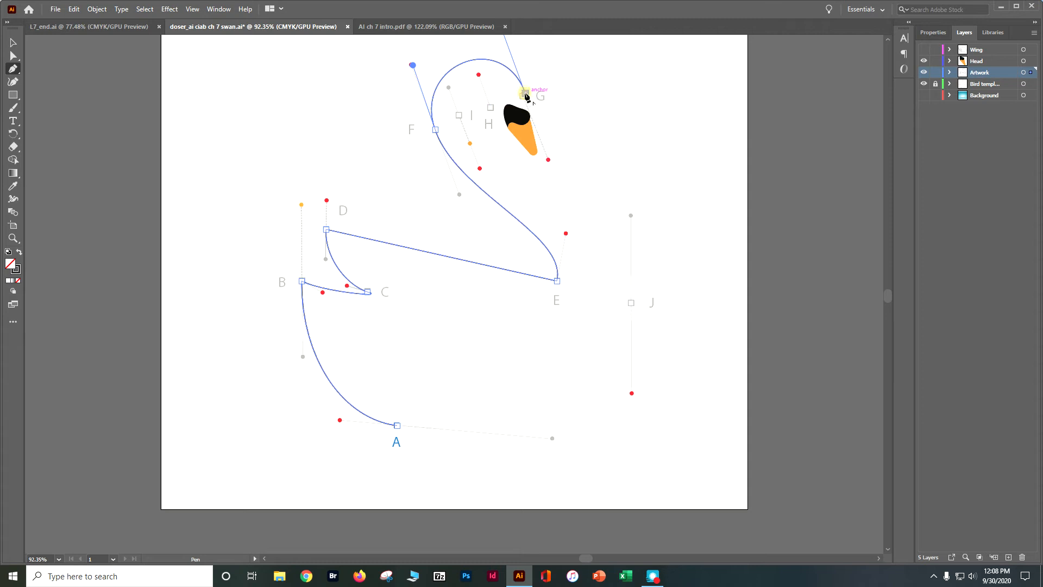
Add a straight segment from G to H and a curve to I, extending I's leading handle to the red dot
left_click(490, 108)
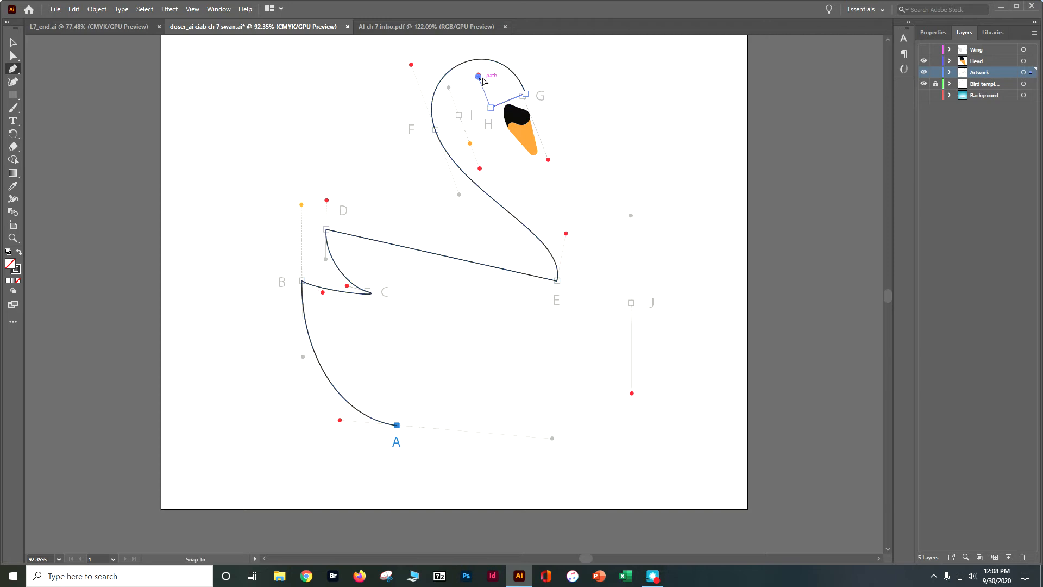
left_click_drag(480, 76, 479, 75)
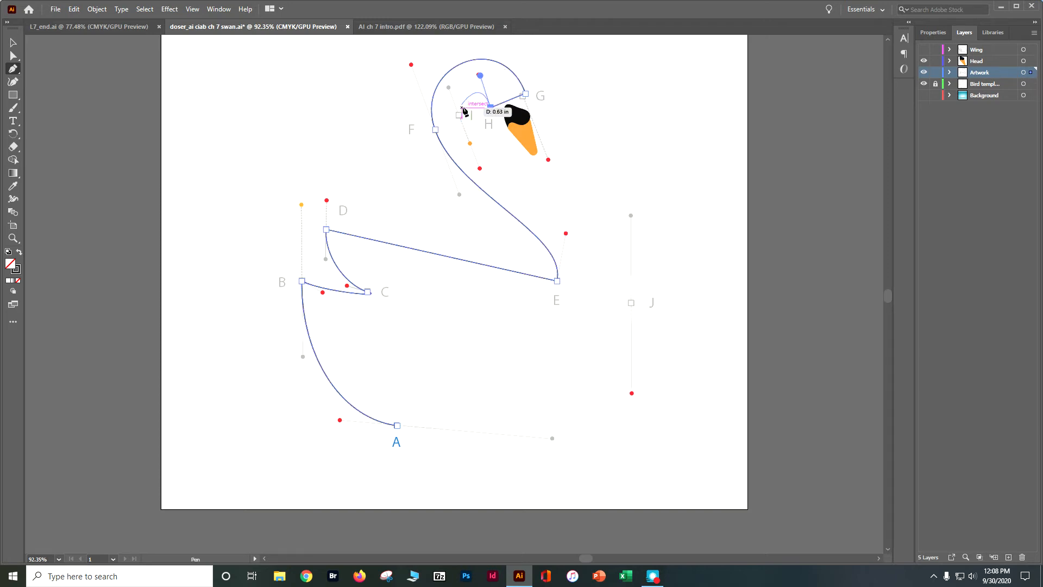
left_click_drag(457, 114, 468, 138)
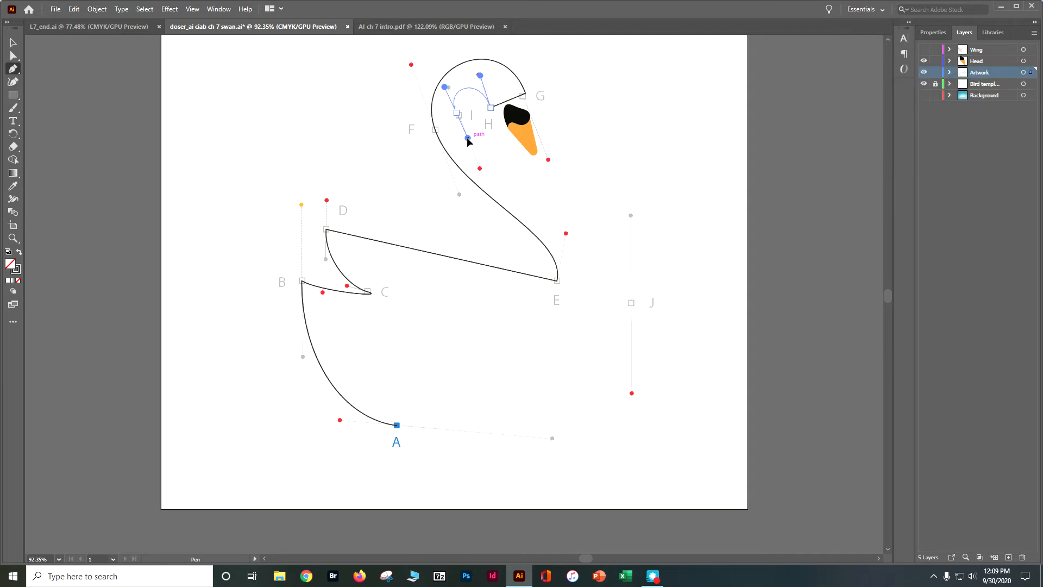
left_click_drag(469, 141, 480, 167)
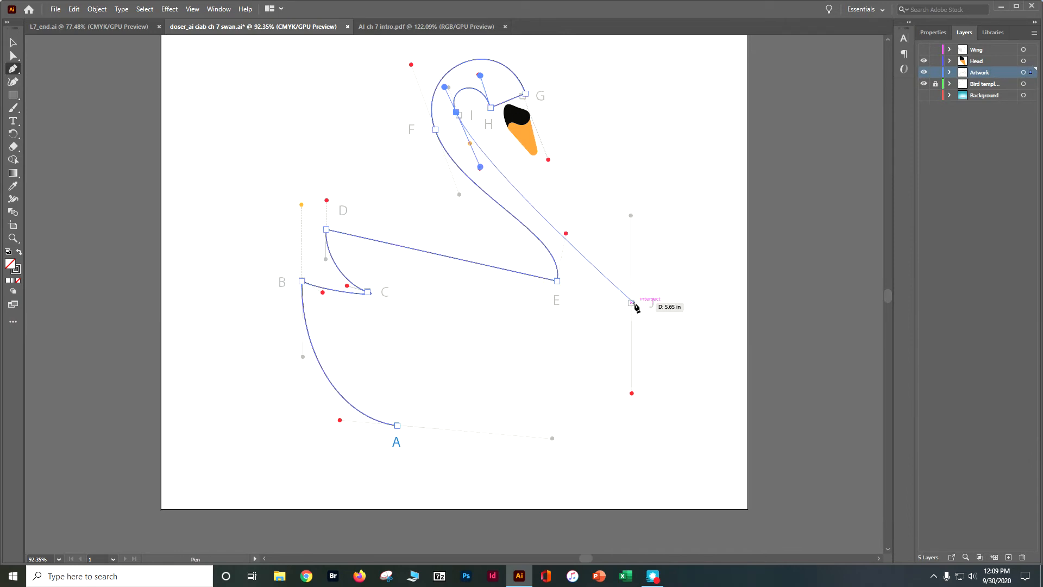
Draw the breast curve from I to J and bring the belly curve back to A with a smooth anchor point
left_click_drag(632, 302, 631, 392)
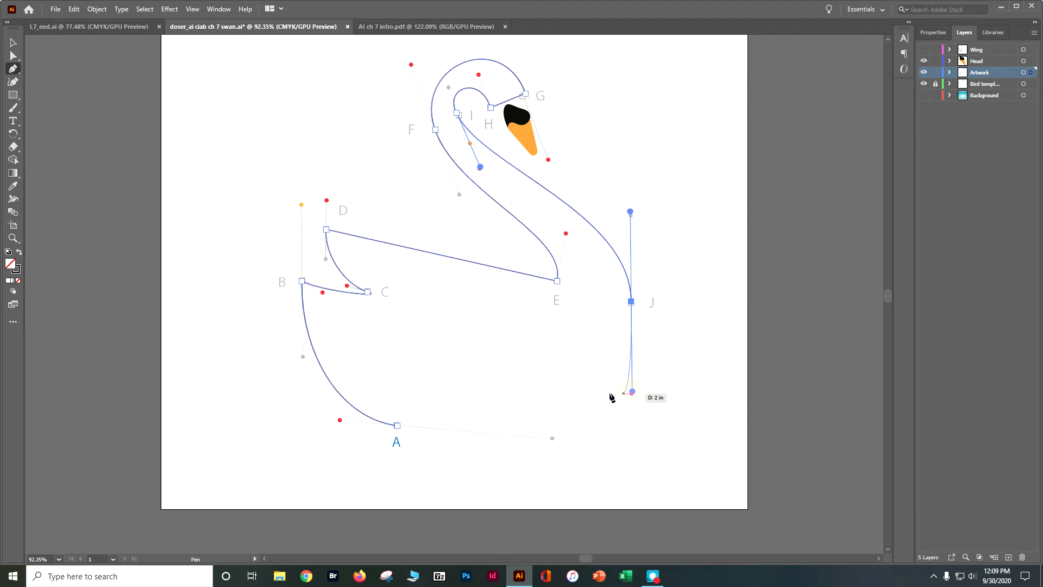
left_click(397, 427)
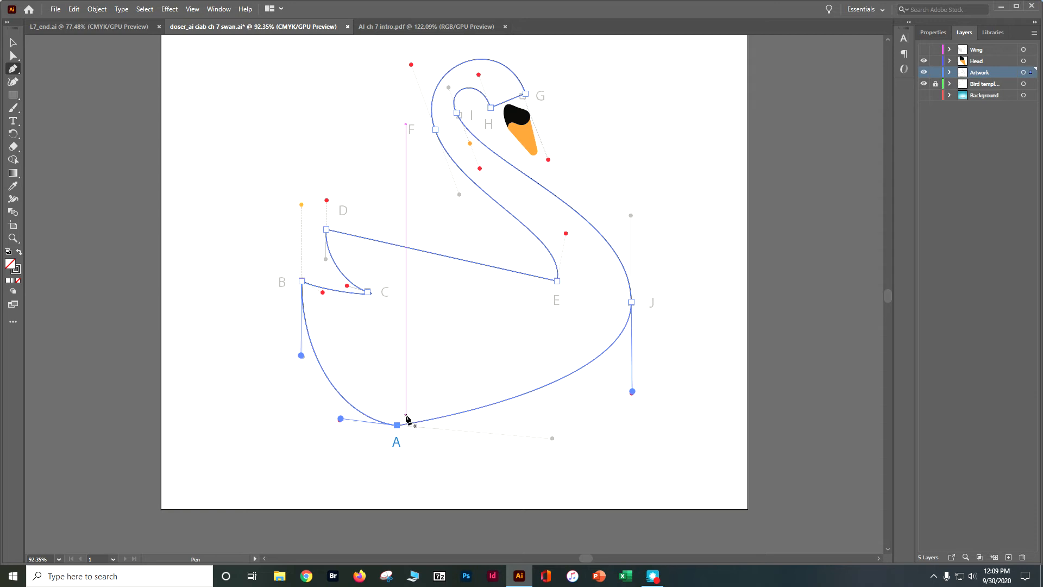
mouse_move(398, 422)
left_mouse_down()
mouse_move(396, 432)
mouse_move(361, 384)
mouse_move(303, 396)
mouse_move(295, 421)
mouse_move(229, 418)
left_mouse_up()
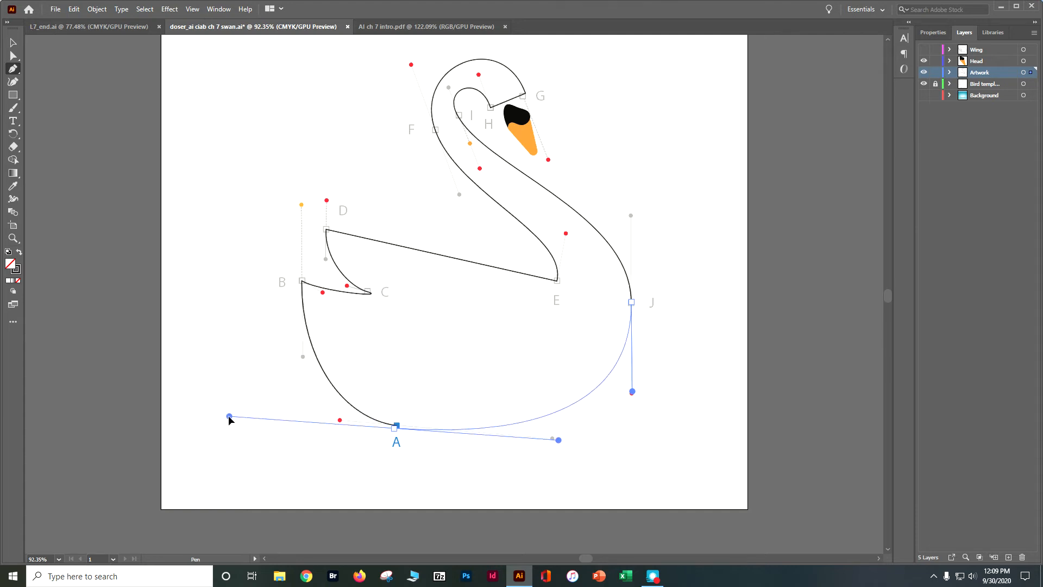
left_click_drag(229, 419, 230, 420)
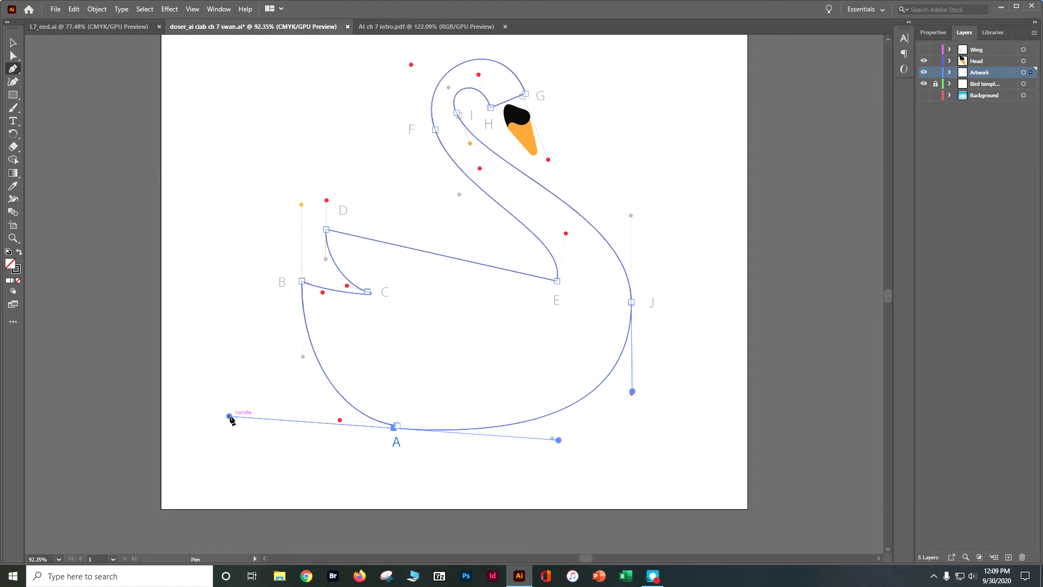
Move the anchor point at G onto its template square with the Direct Selection tool
key("ctrl+equal")
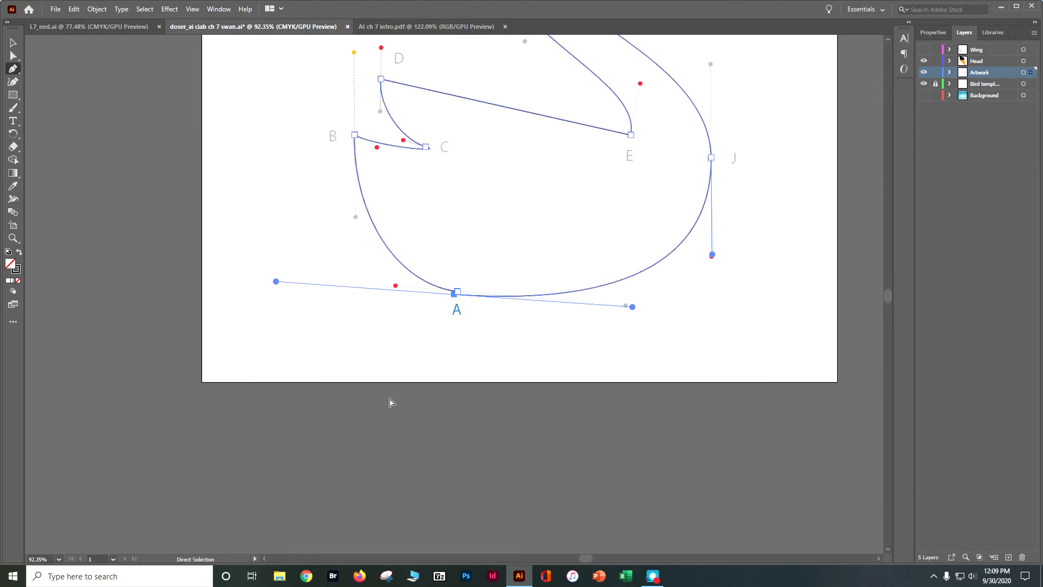
key("ctrl+equal")
key("ctrl+equal")
key("v")
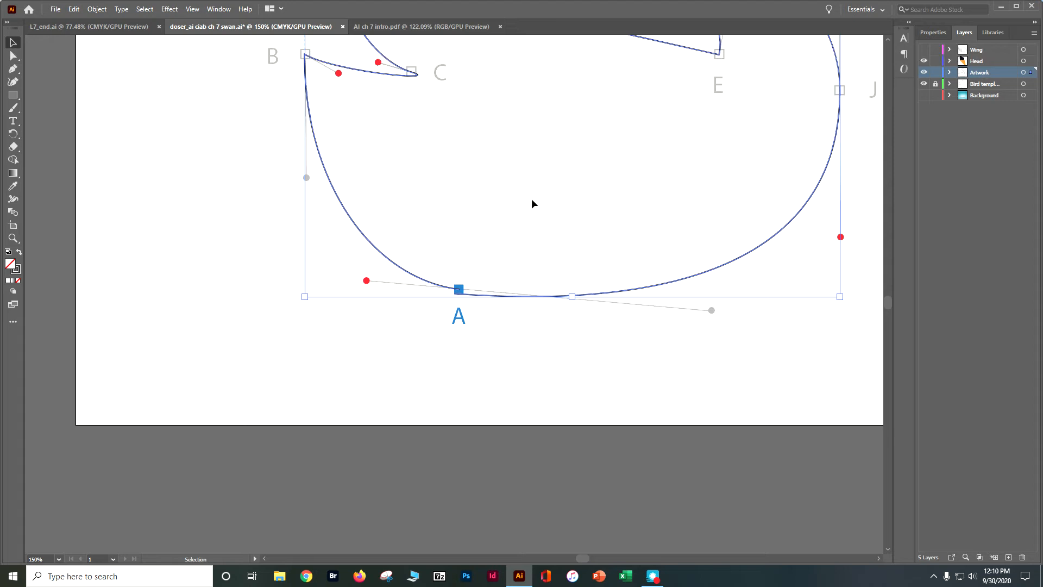
scroll(628, 328, "up", 10)
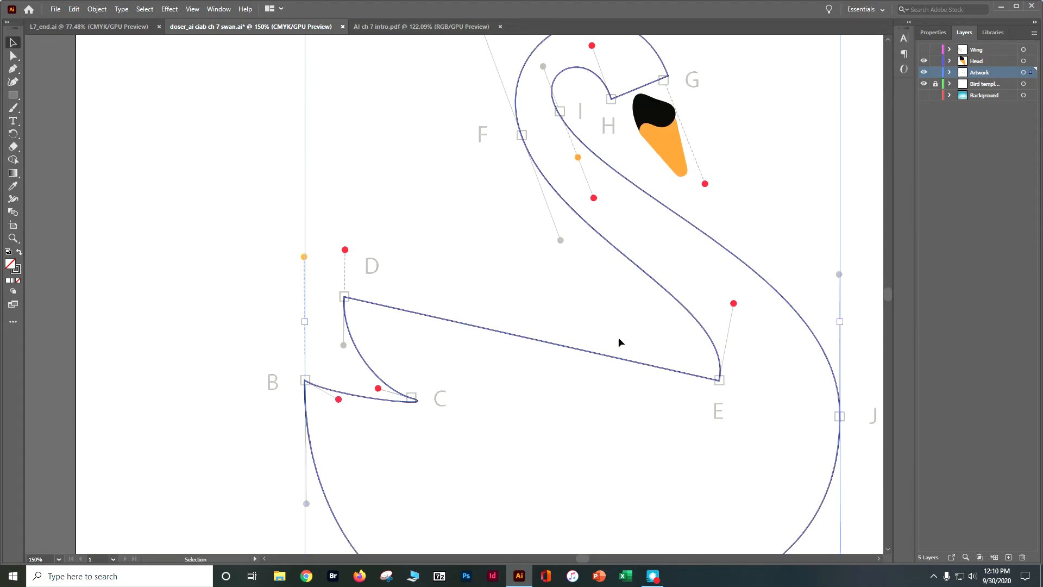
left_click(13, 55)
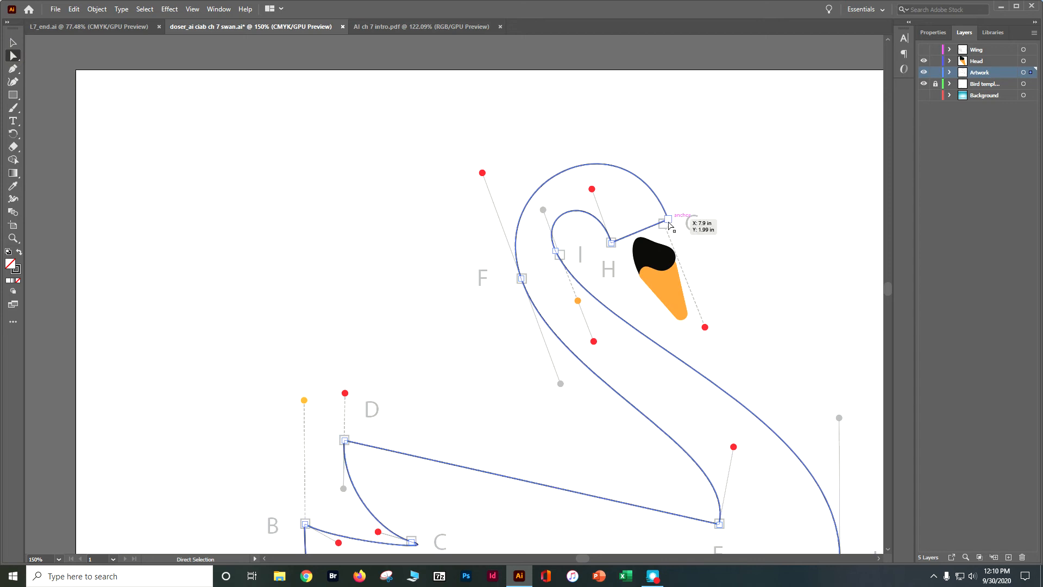
left_click_drag(668, 223, 665, 228)
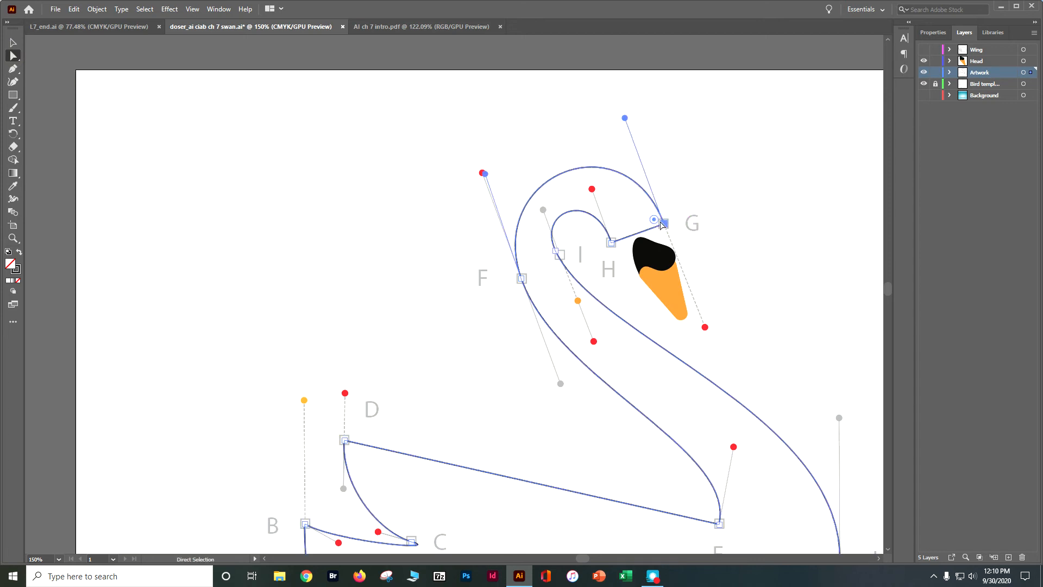
Adjust F's upper handle and pull the head curve between F and G slightly upward to round the head
left_click(521, 278)
left_click_drag(485, 173, 480, 173)
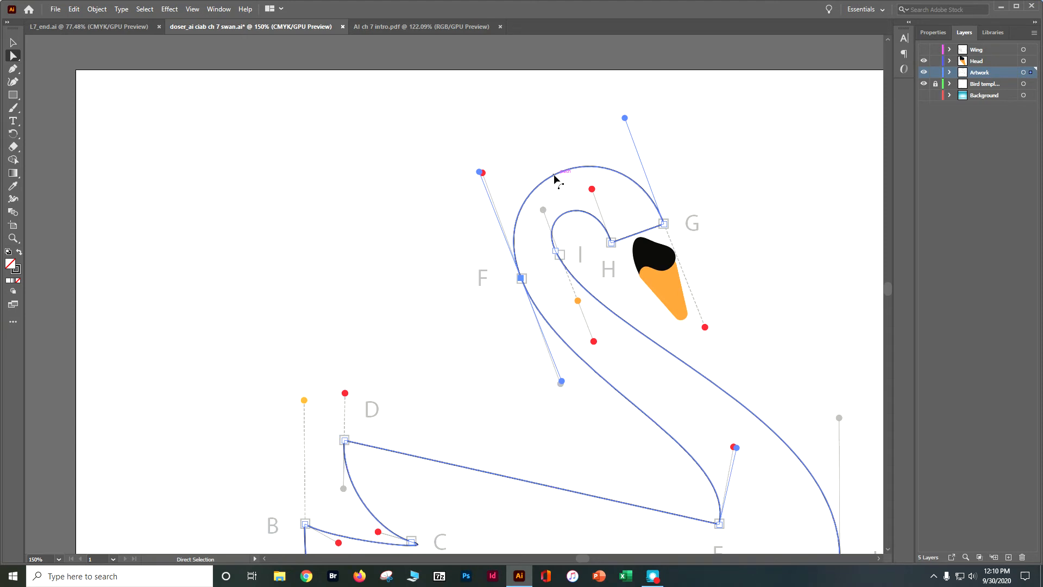
left_click_drag(555, 176, 551, 164)
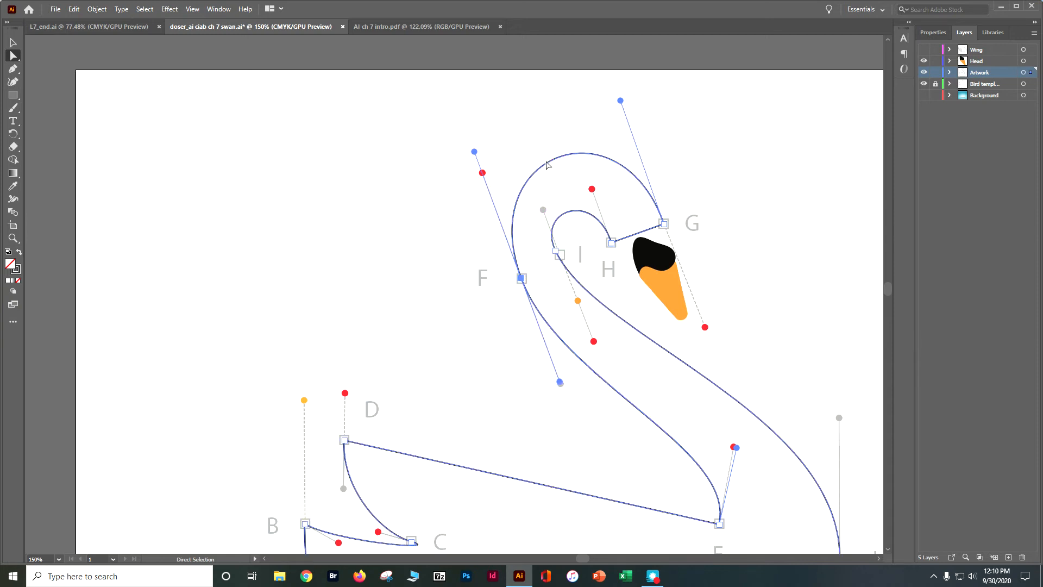
Select the anchor at I and reshape the small inner head curve between H and I
scroll(562, 196, "down", 3)
scroll(559, 196, "down", 8)
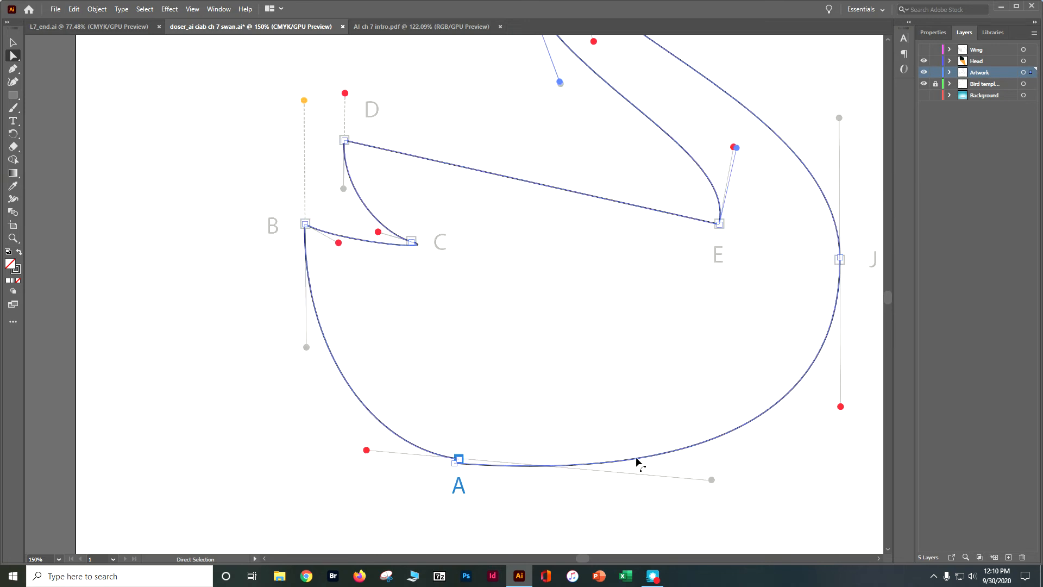
scroll(619, 334, "up", 6)
scroll(619, 335, "up", 3)
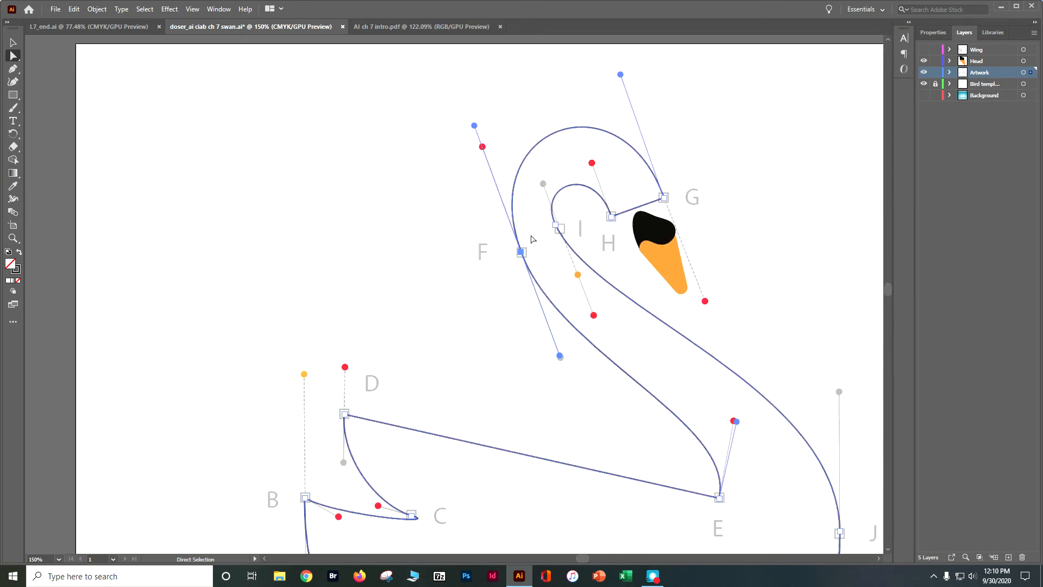
left_click(555, 224)
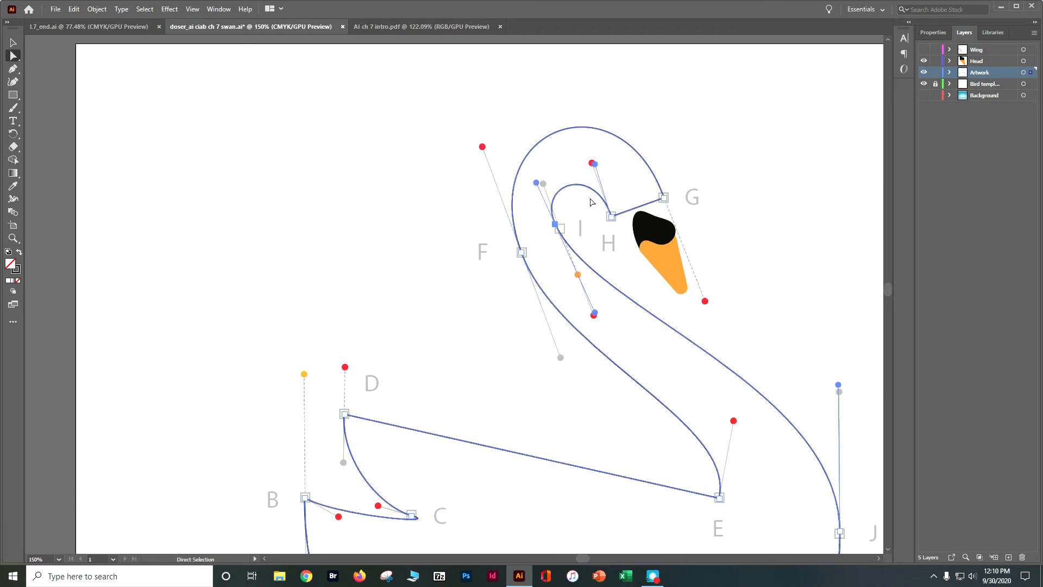
left_click_drag(572, 189, 579, 191)
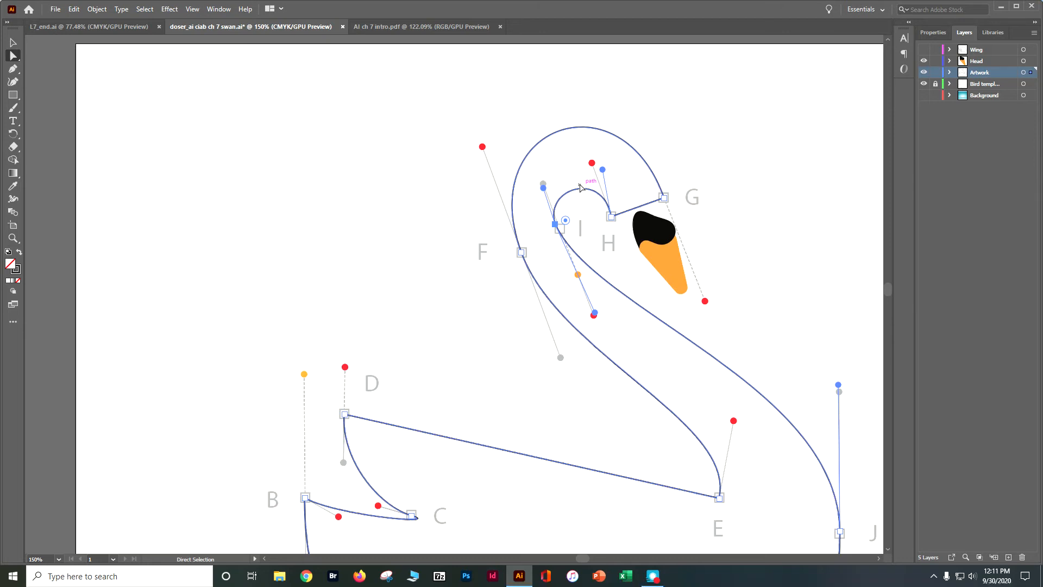
Move the anchor at J horizontally outward to the letter J to widen the breast, and save the file
scroll(592, 302, "down", 5)
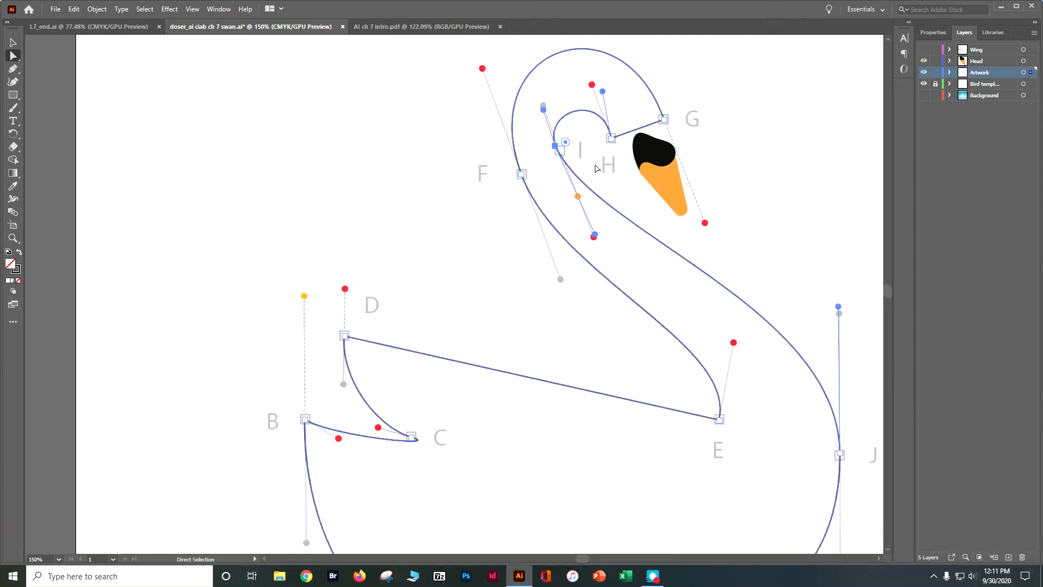
scroll(610, 370, "up", 1)
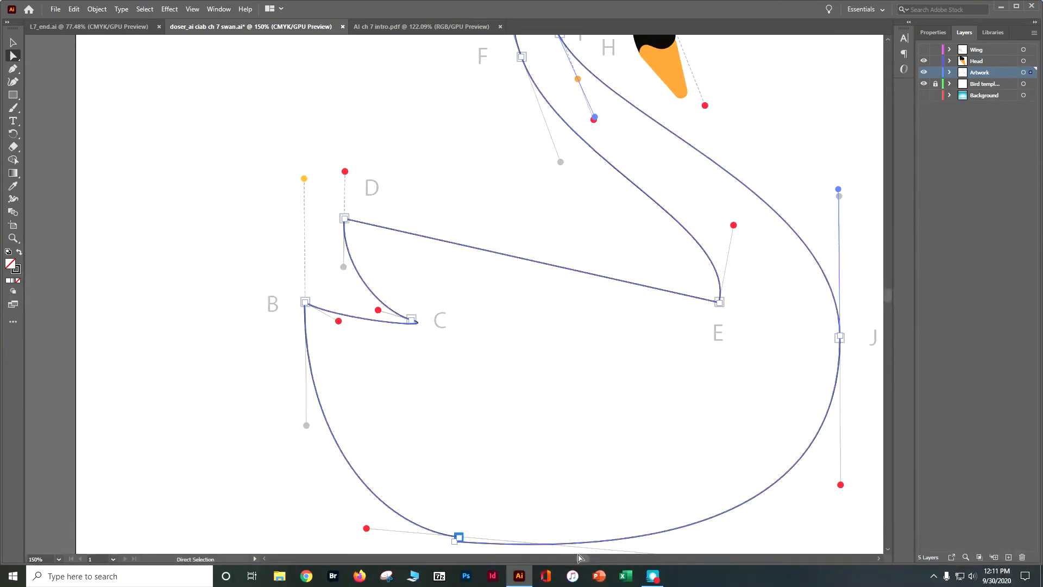
left_click_drag(582, 559, 599, 561)
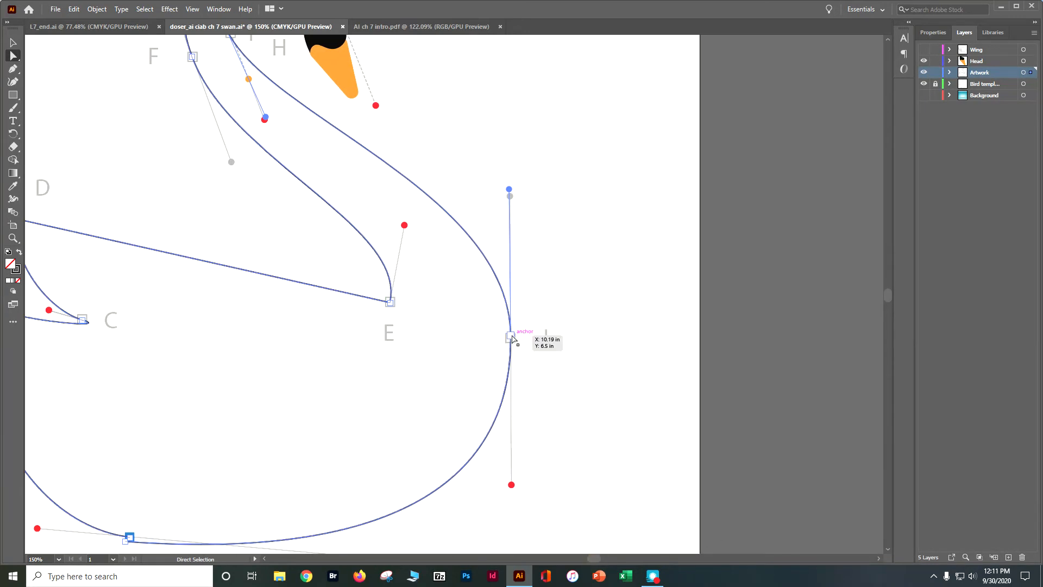
left_click_drag(512, 338, 540, 338)
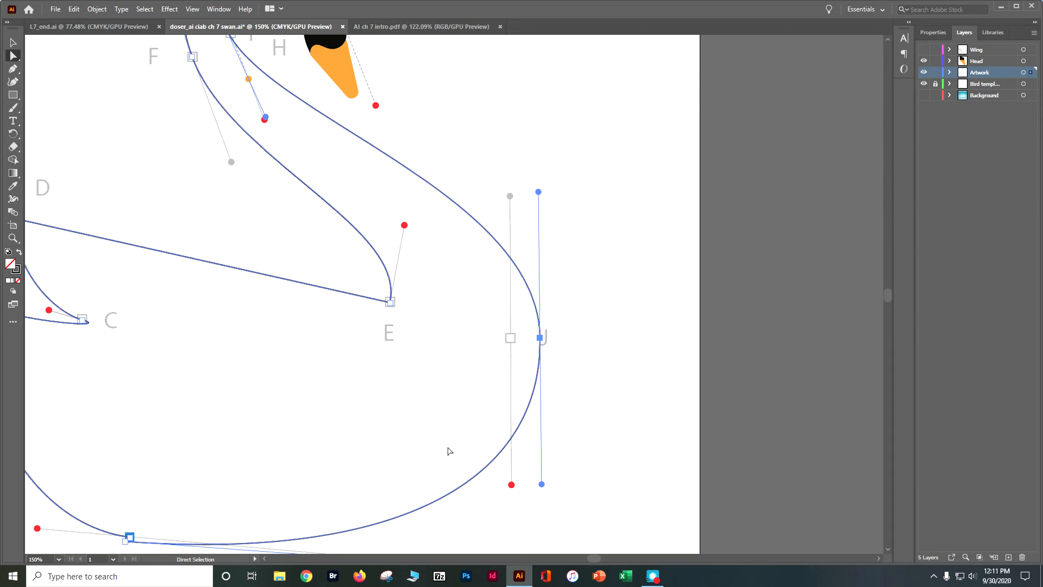
key("ctrl")
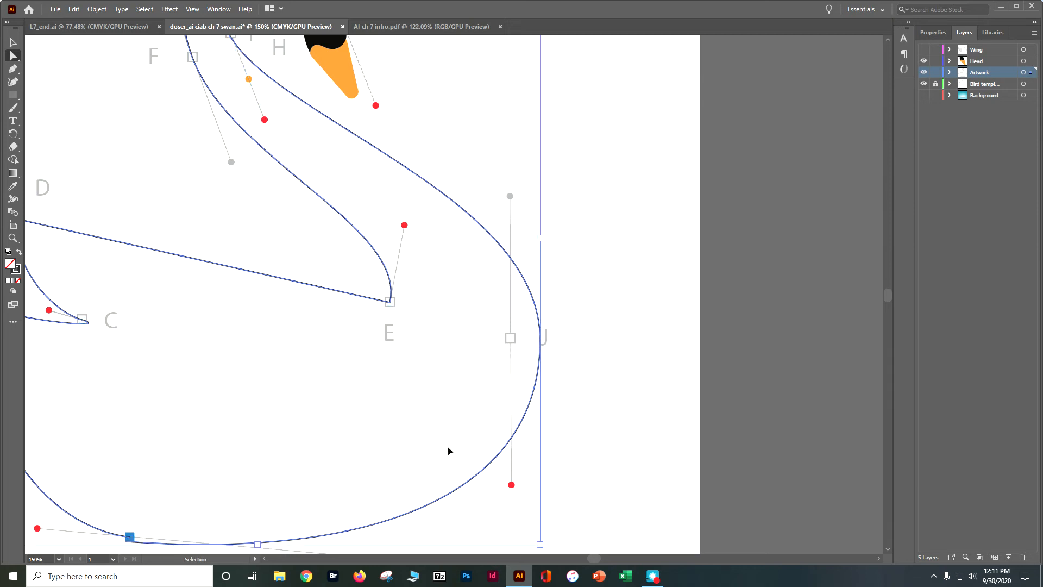
key("ctrl+s")
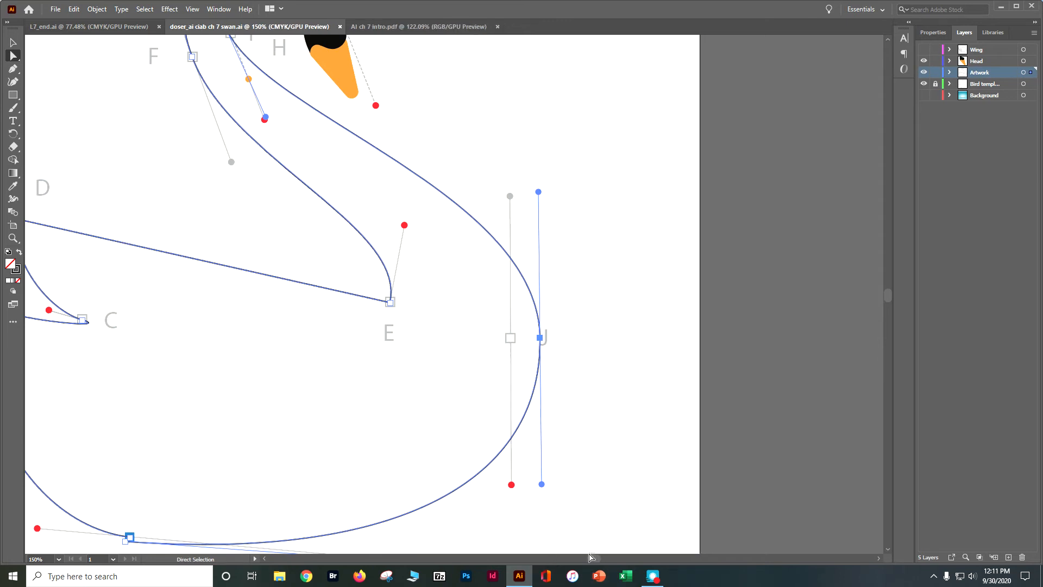
Compare with the finished swan in L7_end.ai and return to the swan drawing document
scroll(581, 558, "down", 3)
left_click_drag(595, 557, 578, 557)
left_click(88, 27)
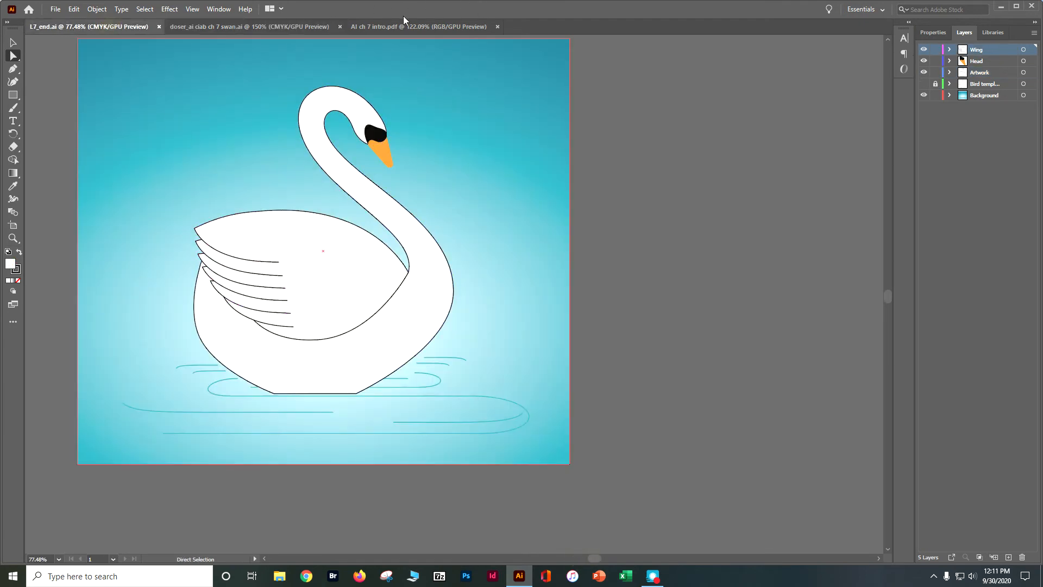
left_click(283, 28)
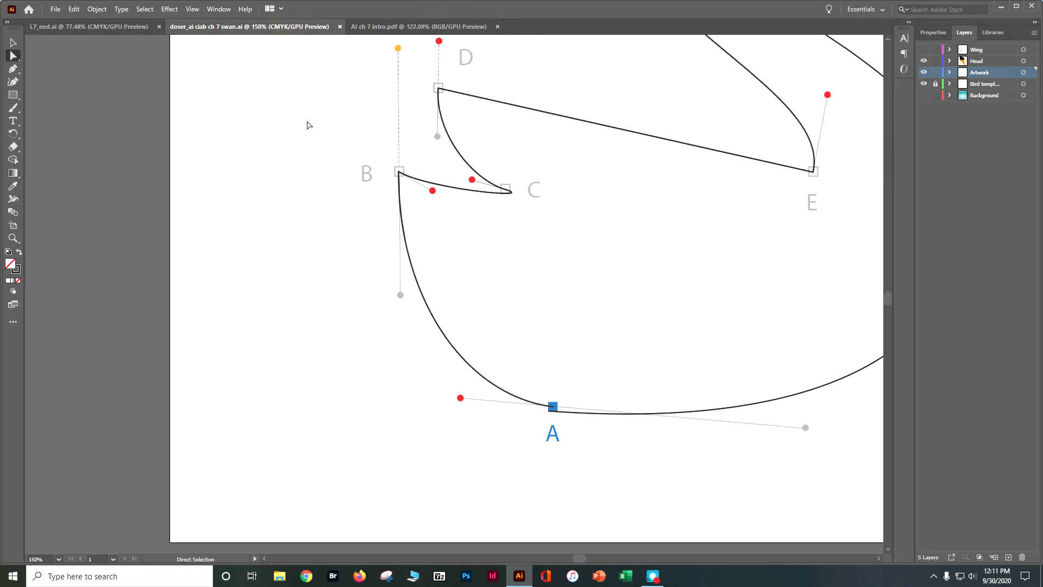
Unlock the bird template layer and hide it so only the drawn artwork shows
scroll(503, 236, "up", 2)
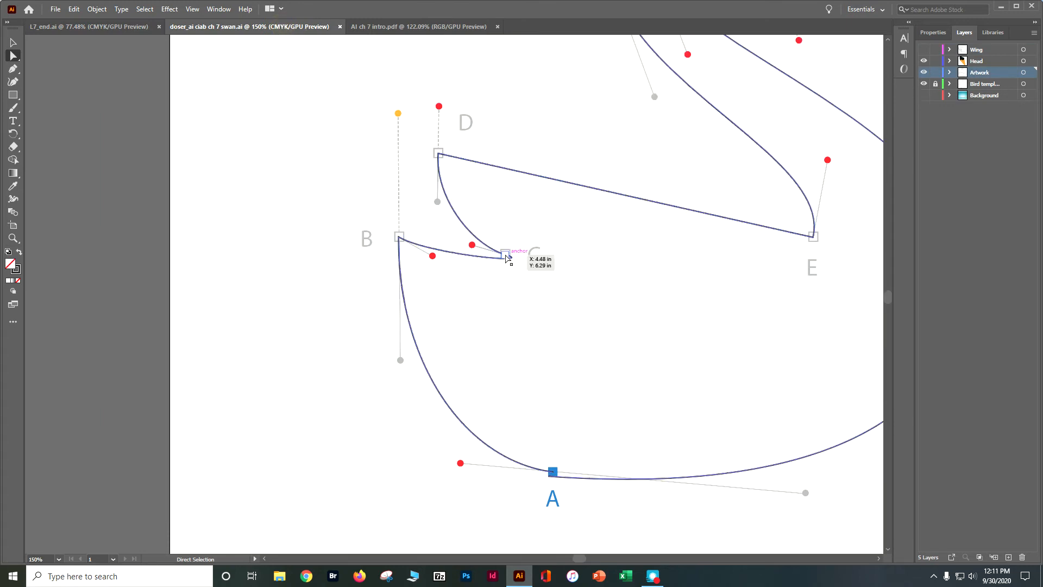
left_click(934, 85)
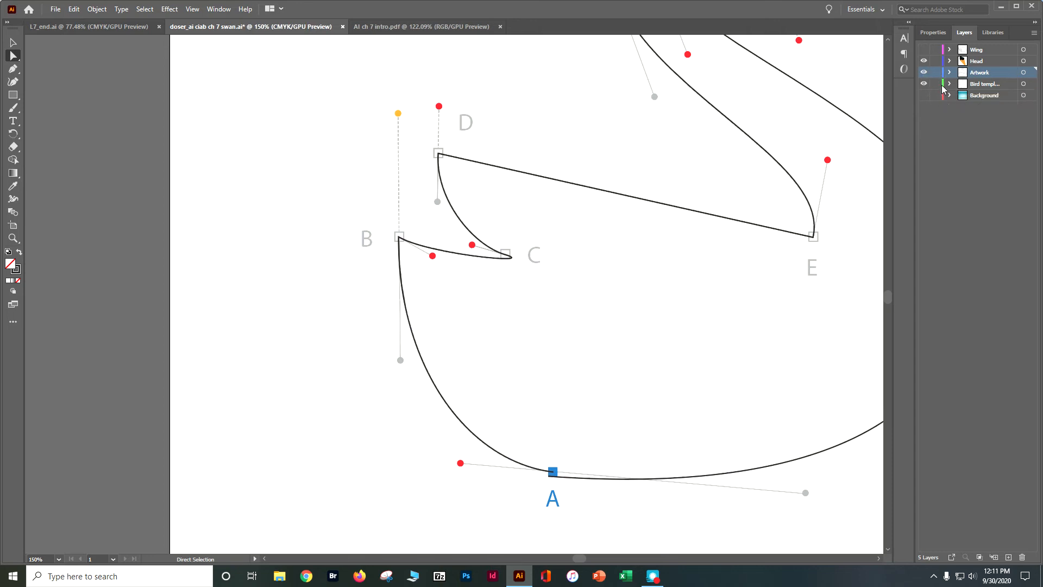
left_click(923, 84)
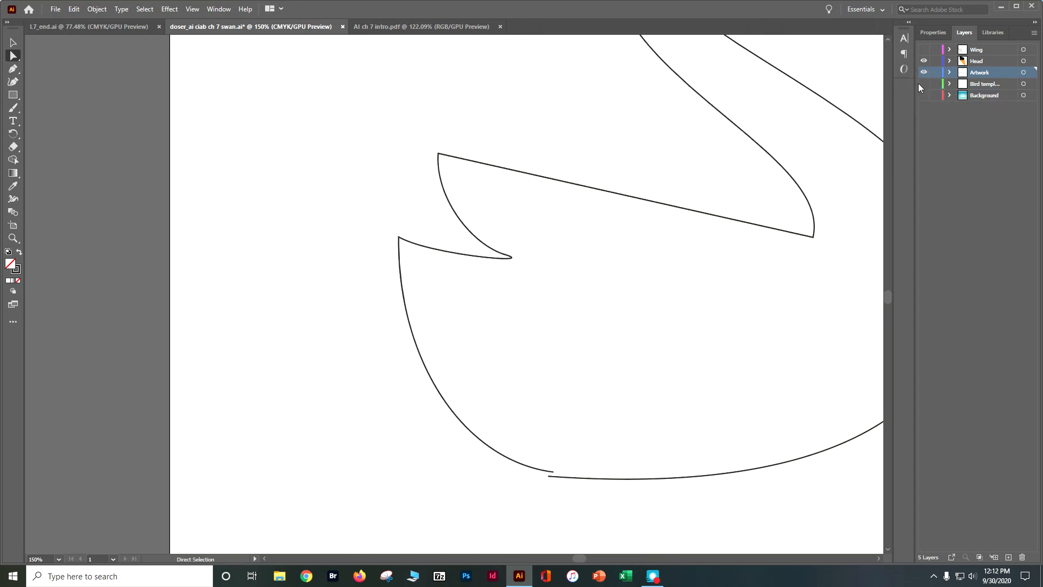
Move the path's loose end anchor at A up to meet the start of the outline, and deselect the path
left_click_drag(584, 560, 592, 559)
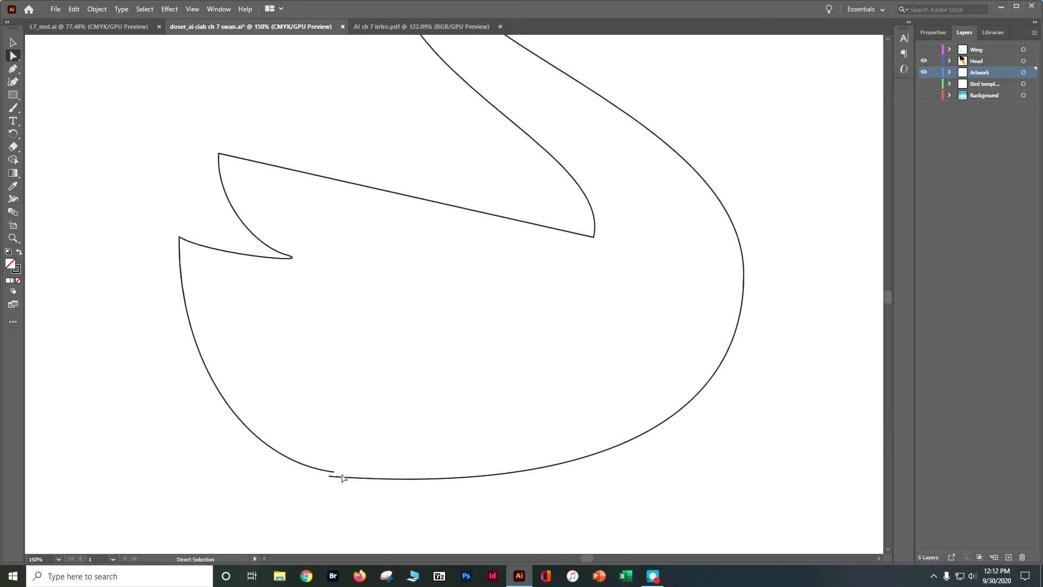
left_click(329, 476)
left_click_drag(330, 476, 329, 471)
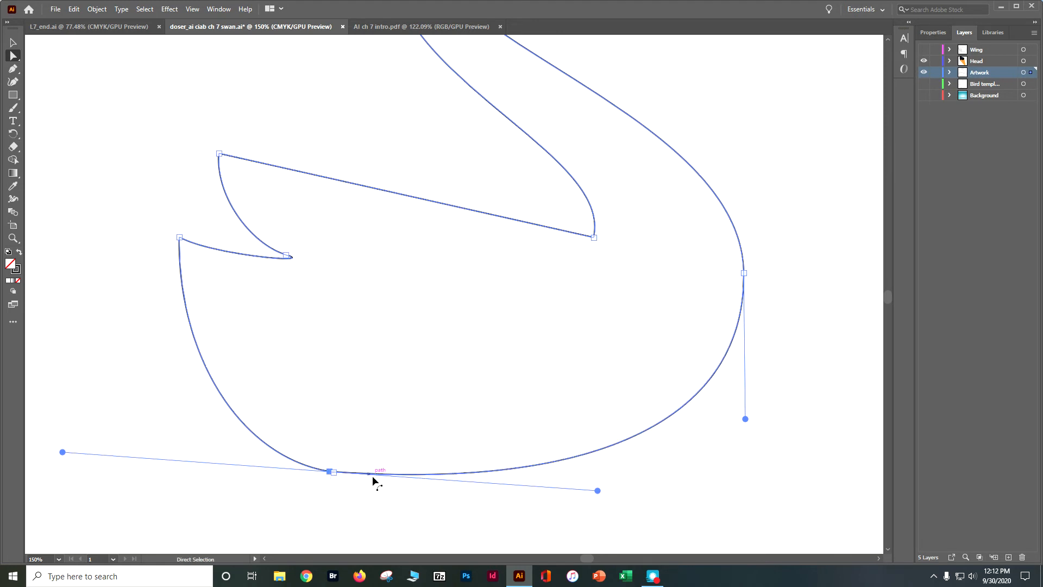
left_click(790, 348)
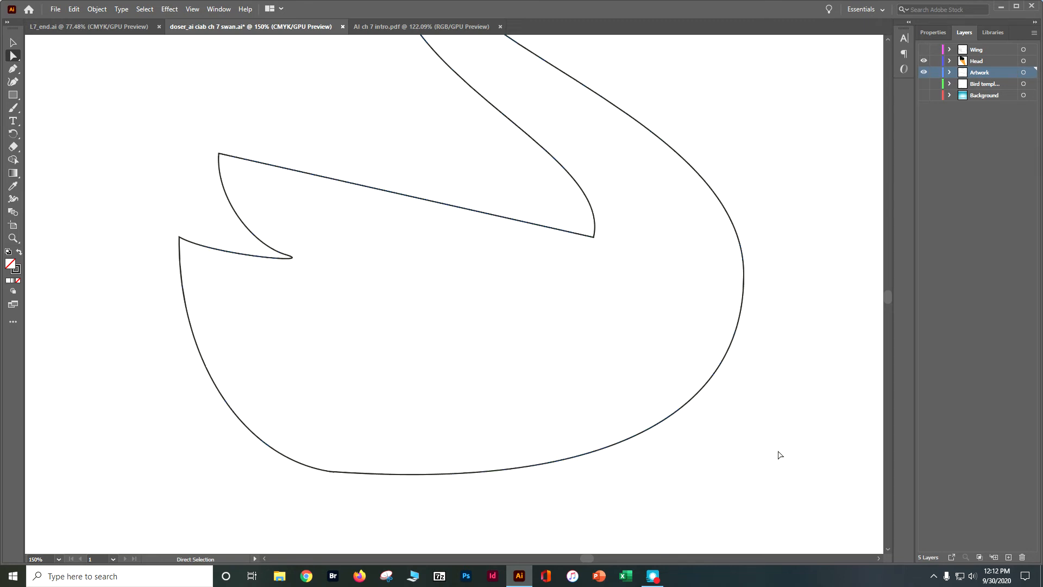
Try to pick up the outline's anchor at the lower tail tip with the Pen tool
left_click(14, 69)
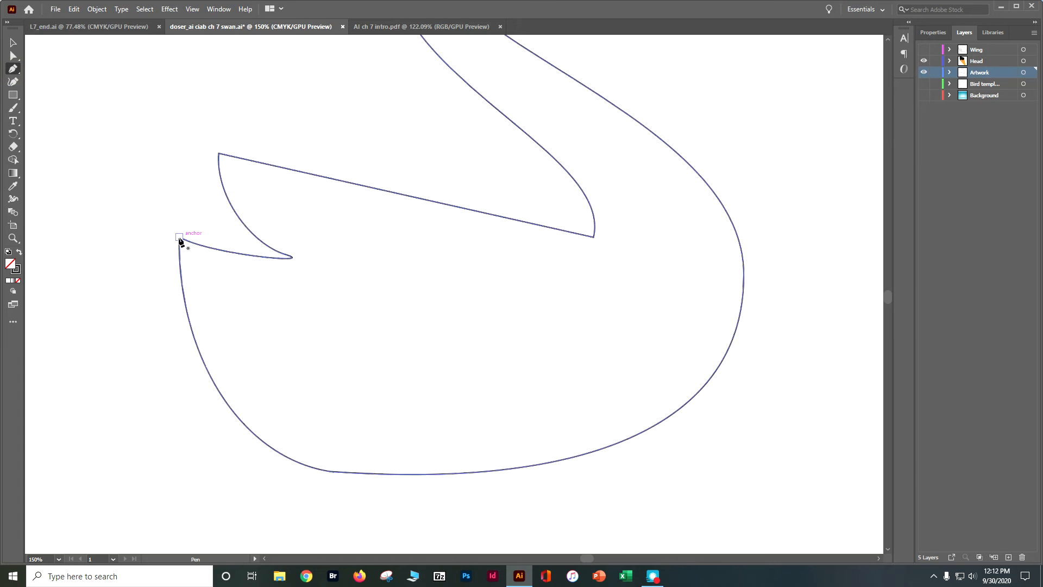
left_click(180, 237)
key("ctrl+shift+a")
left_click(179, 237)
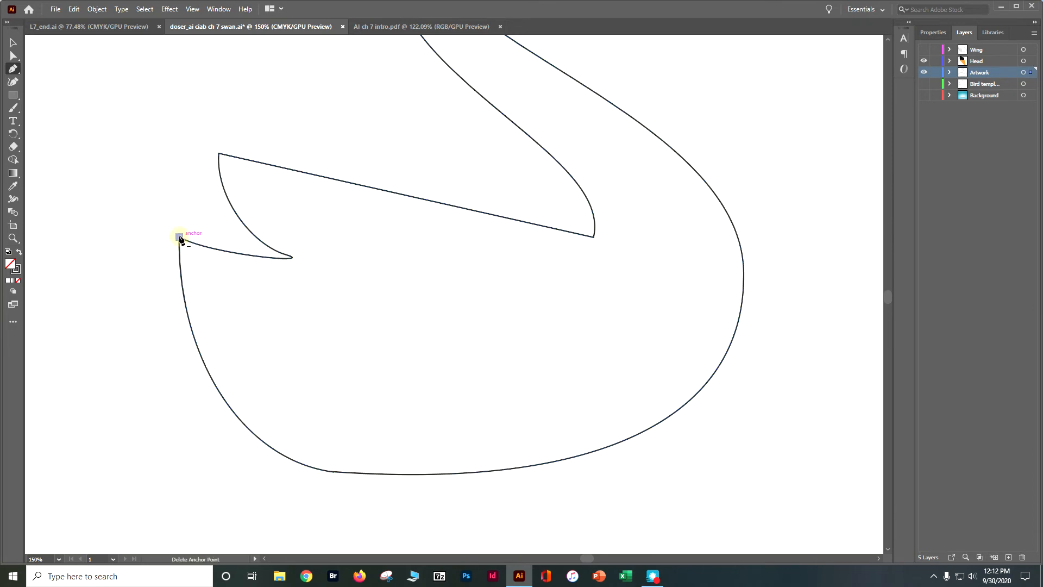
key("ctrl+shift+a")
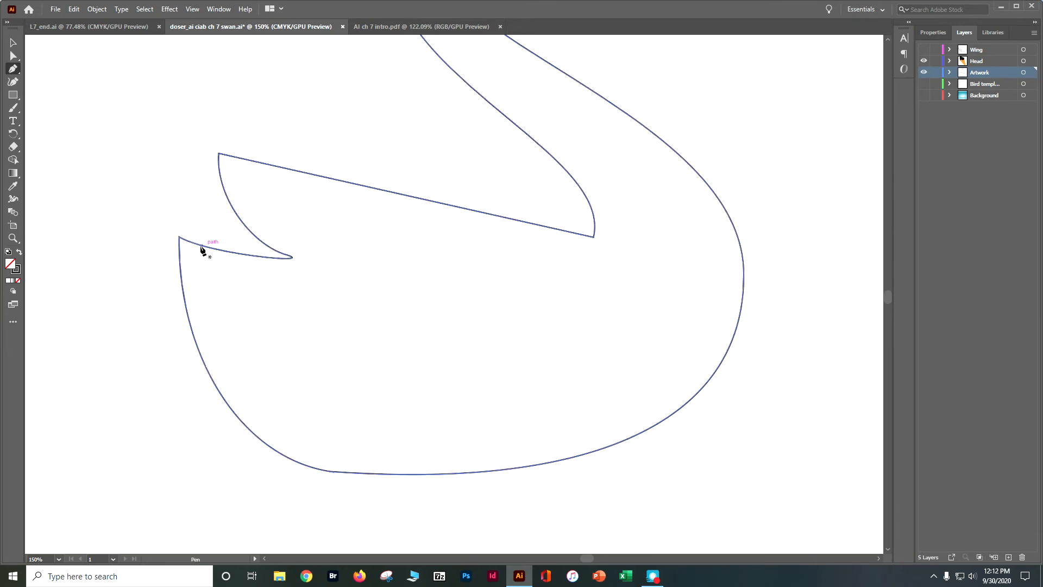
left_click(180, 238)
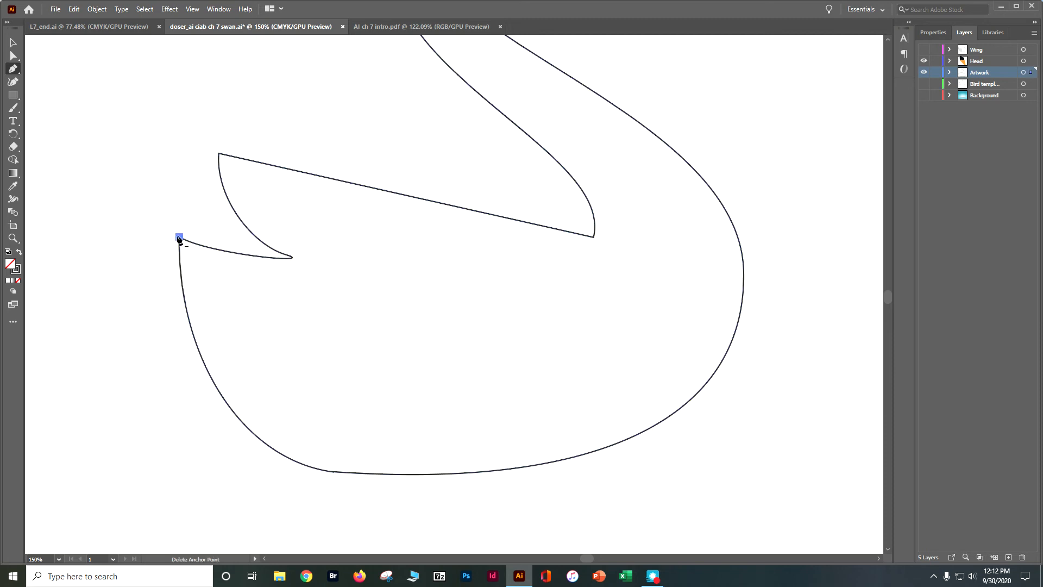
left_click(179, 237)
left_click(13, 42)
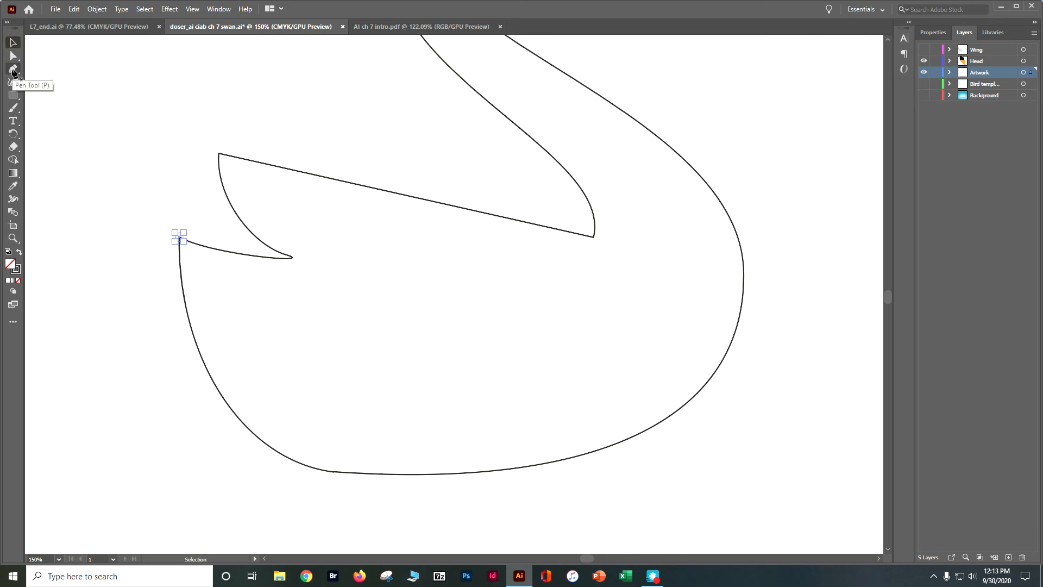
left_click(13, 70)
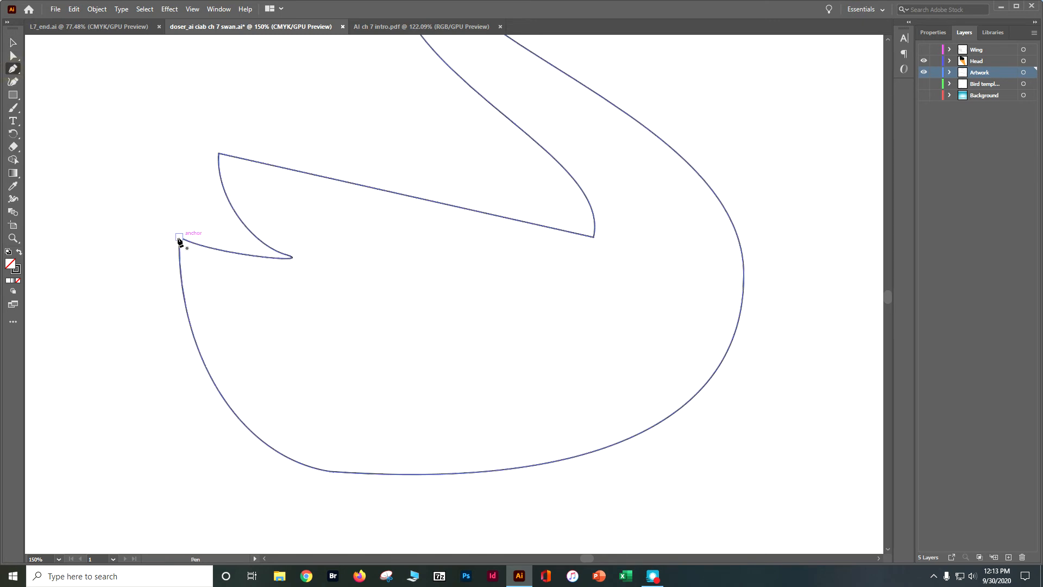
mouse_move(179, 238)
left_mouse_down()
mouse_move(178, 247)
mouse_move(178, 238)
left_mouse_up()
key("v")
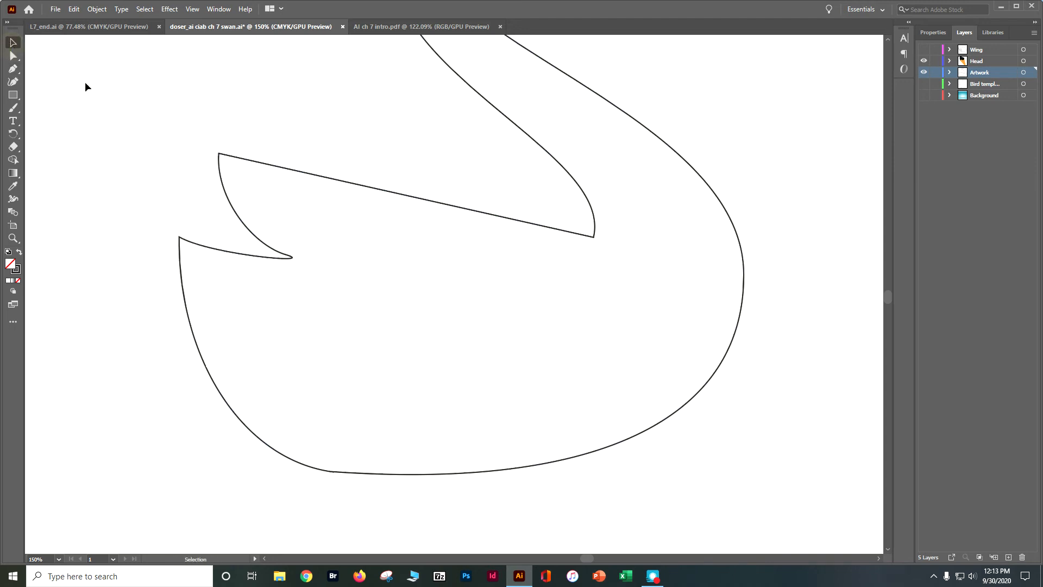
Try deleting the lower tail tip's anchor point with the Direct Selection tool, and undo the deletion
left_click(180, 239)
left_click(14, 57)
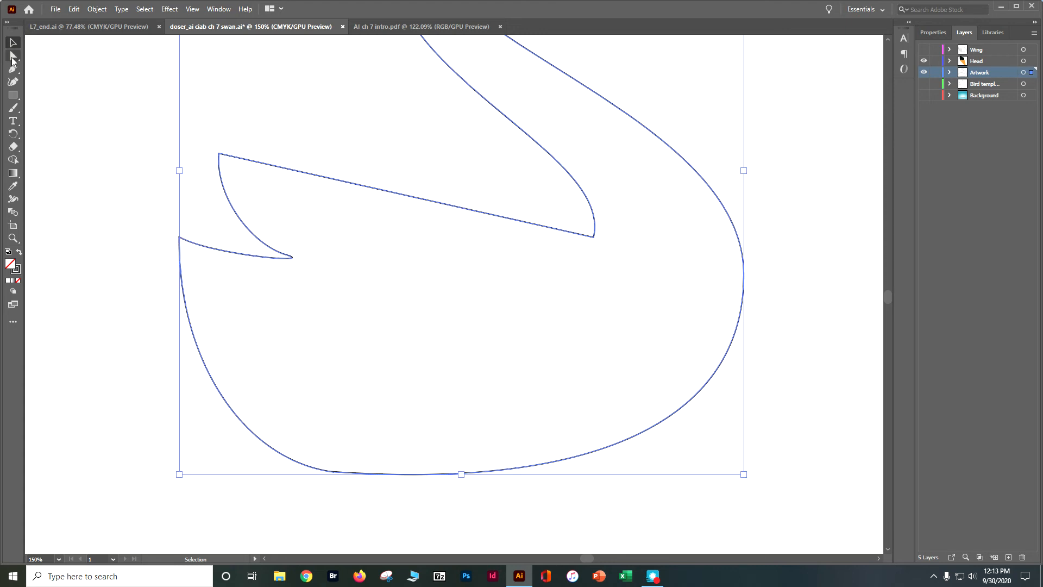
left_click(180, 238)
key("Delete")
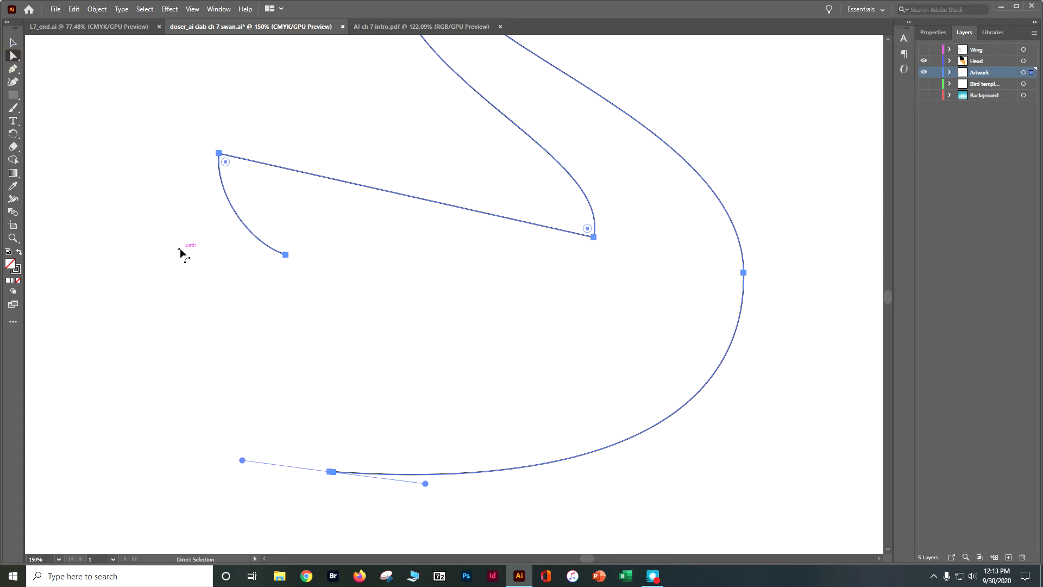
key("ctrl+z")
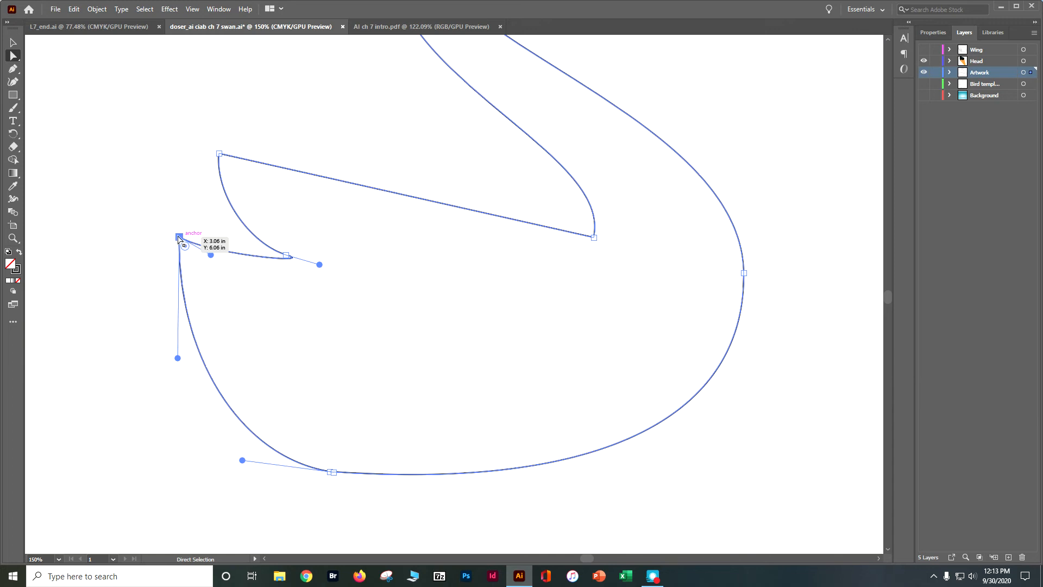
Delete the anchor point at the lower tail tip of the swan outline with the Pen tool
left_click_drag(179, 238, 180, 239)
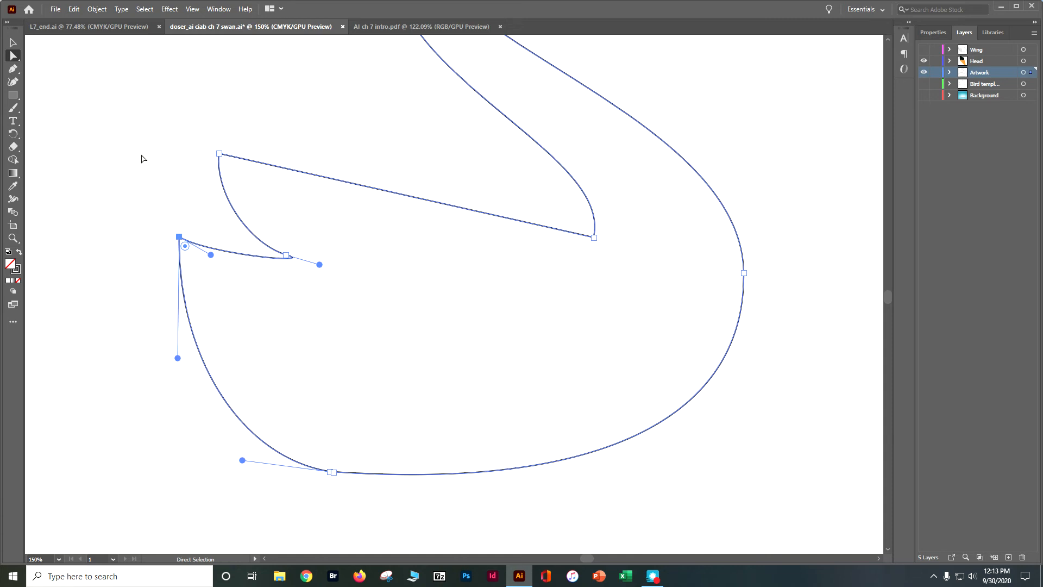
left_click(14, 71)
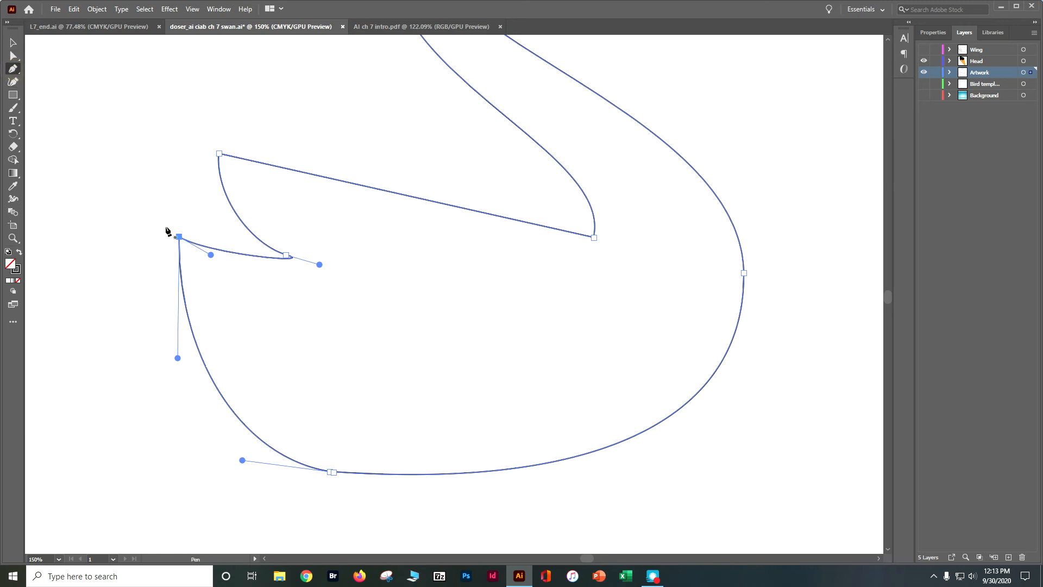
left_click(179, 237)
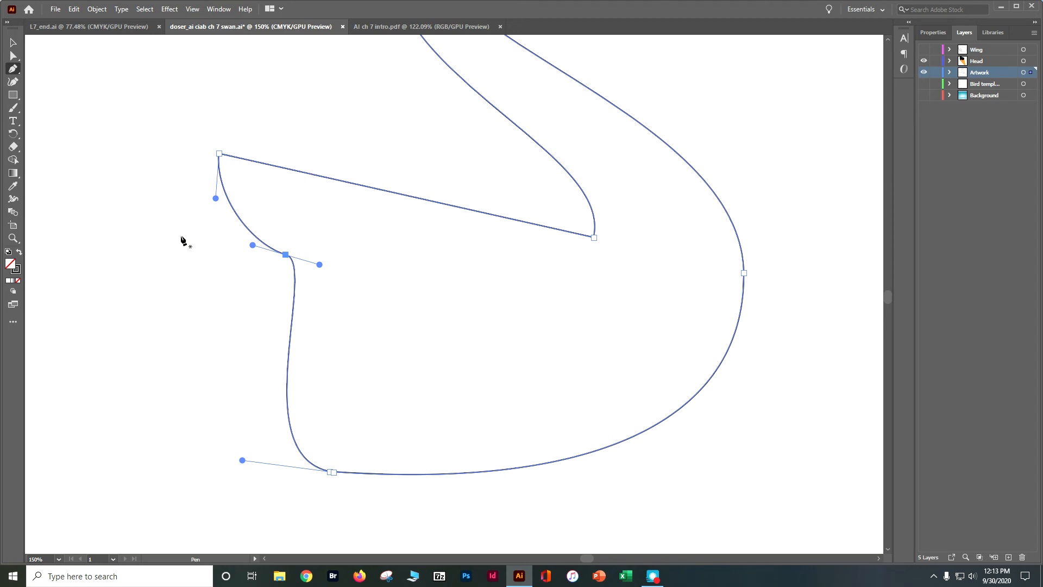
key("ctrl+z")
key("ctrl+shift+a")
left_click(180, 238)
Move the tail's remaining inner anchor outward and down, then add an anchor on the curve below it and shift that outward too
key("ctrl")
left_click_drag(286, 256, 224, 306)
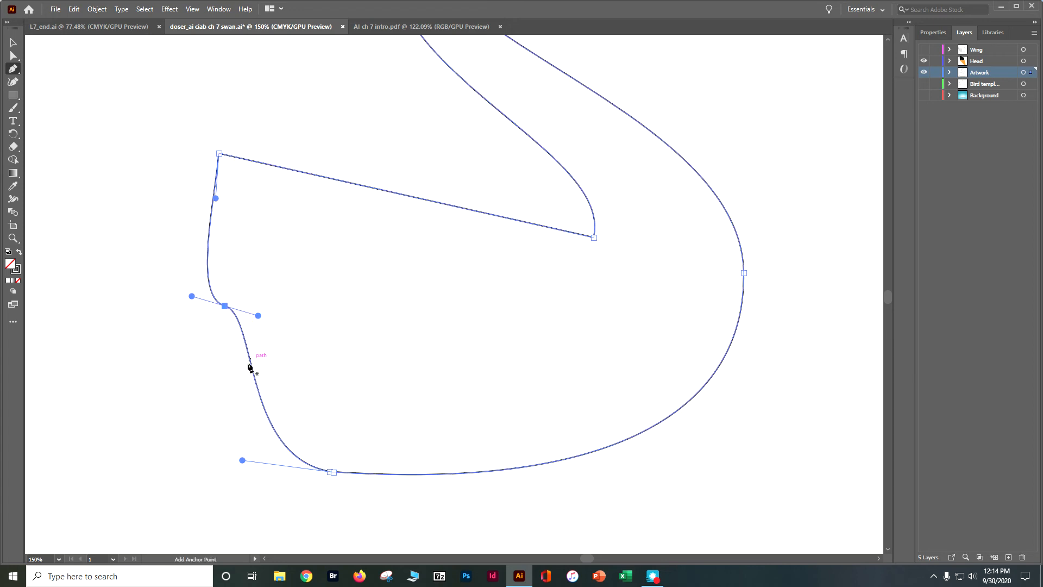
left_click(256, 381)
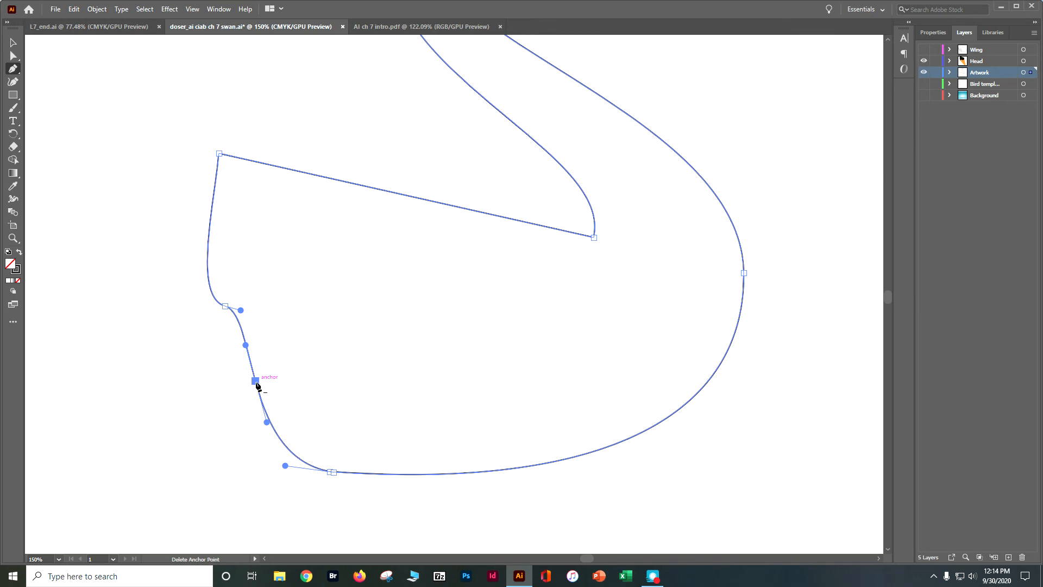
key("ctrl")
left_click_drag(256, 385, 241, 396)
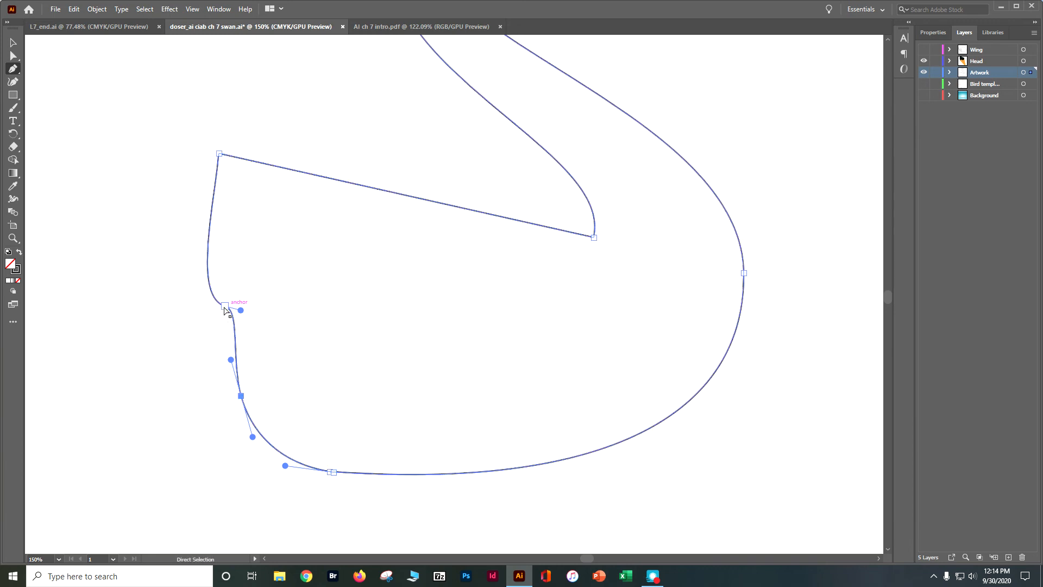
left_click_drag(225, 307, 213, 312)
left_click(179, 298)
key("ctrl+z")
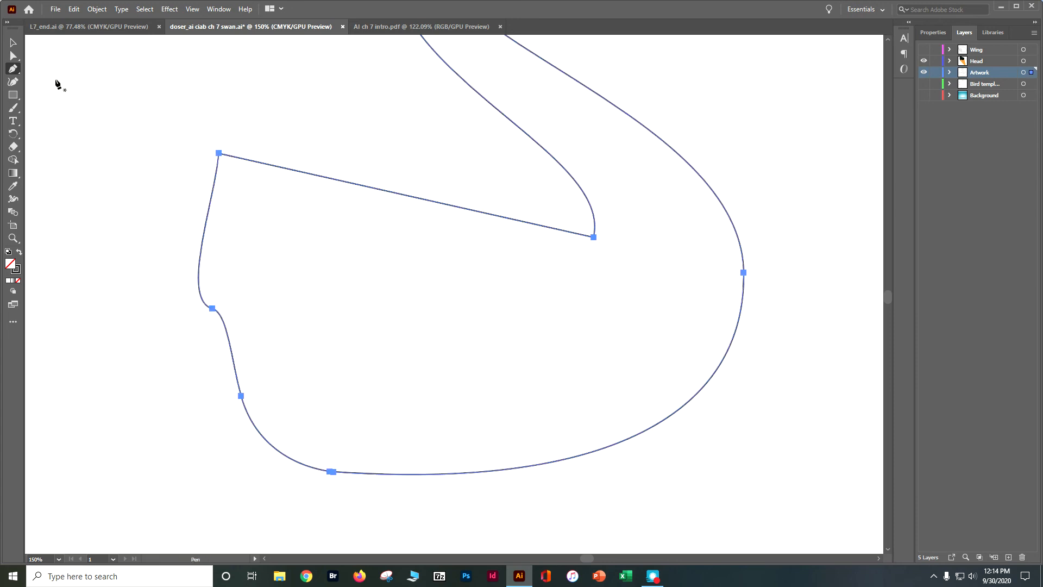
Adjust the direction handles of the two rear anchors to smooth the swan's back end, and deselect the path
left_click(13, 55)
left_click(212, 309)
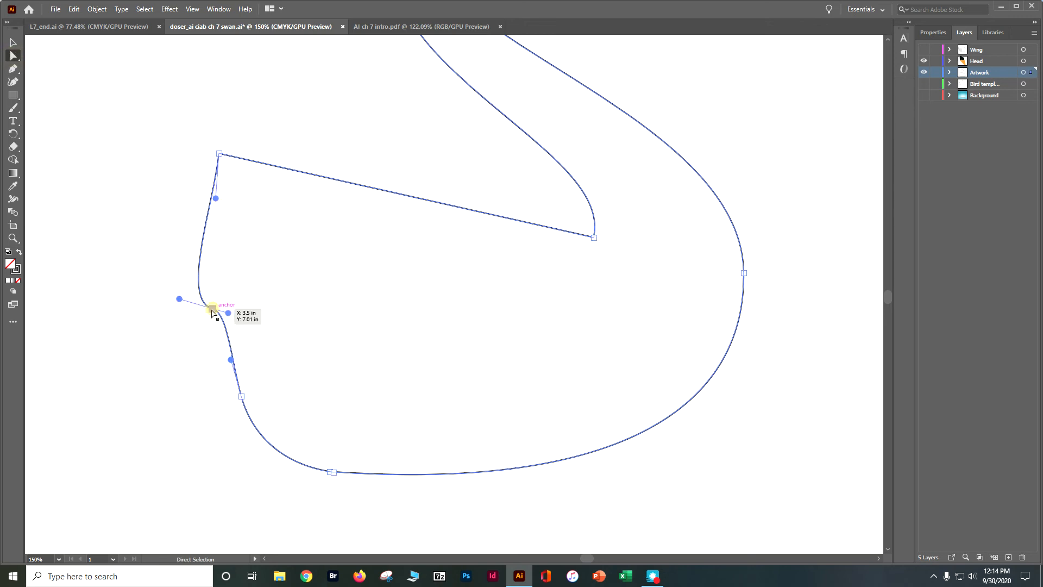
left_click_drag(179, 299, 189, 265)
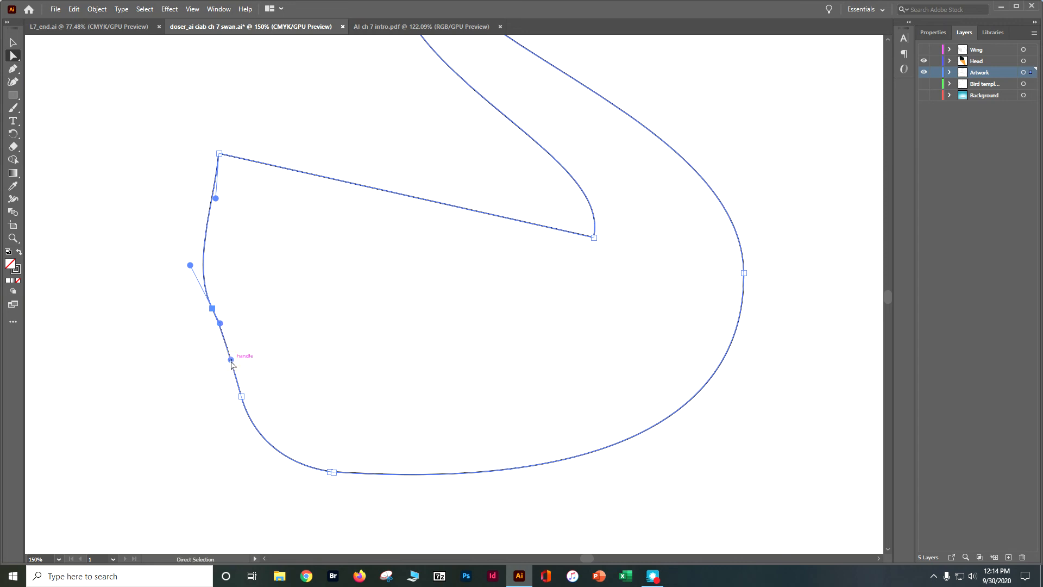
left_click(241, 396)
left_click_drag(253, 437, 261, 433)
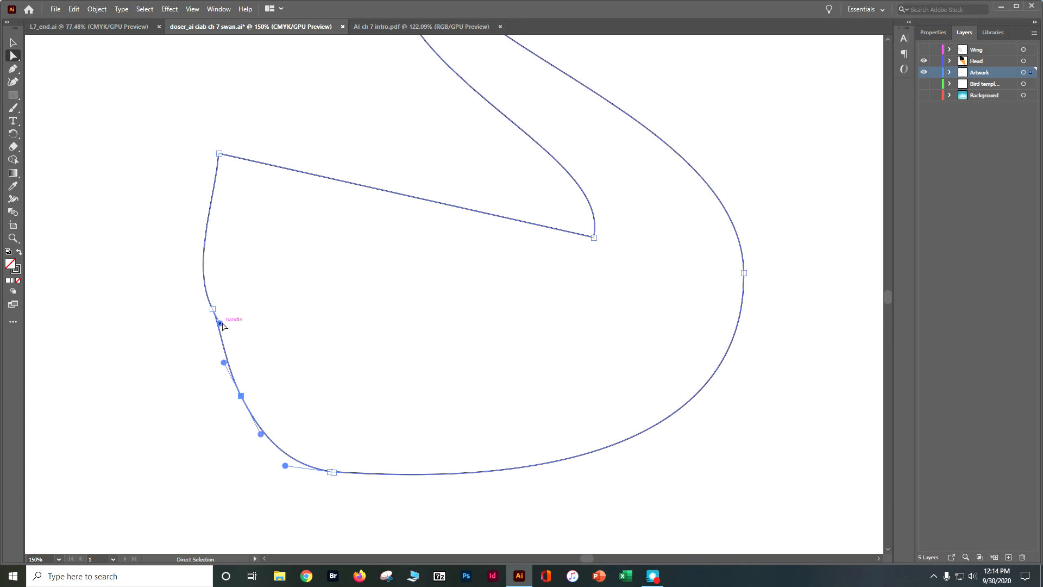
left_click(212, 308)
left_click_drag(220, 323, 217, 338)
left_click(197, 380)
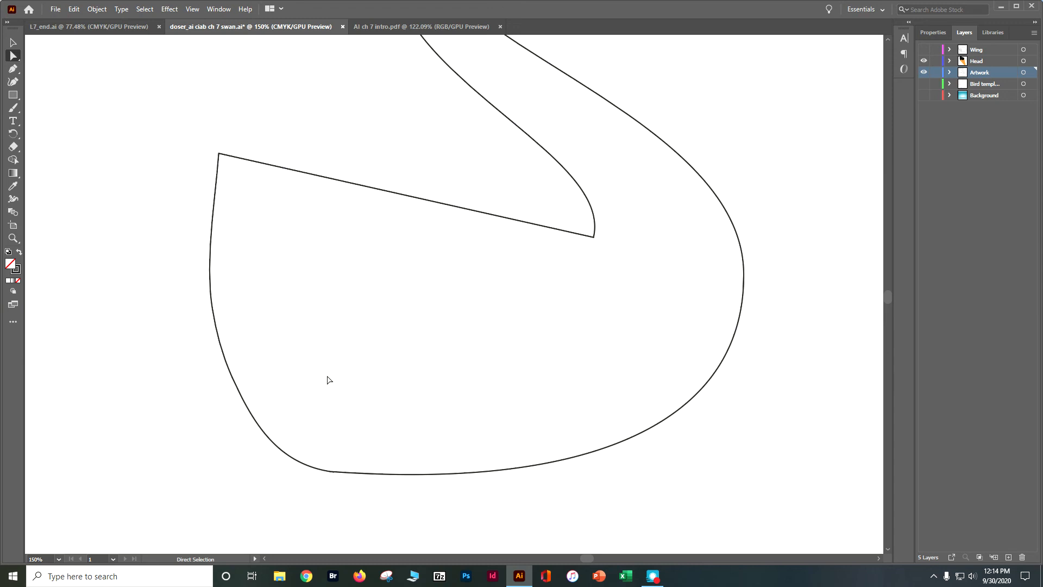
Save the swan document, and check the shape of the finished swan's base in L7_end.ai
key("ctrl")
key("ctrl+s")
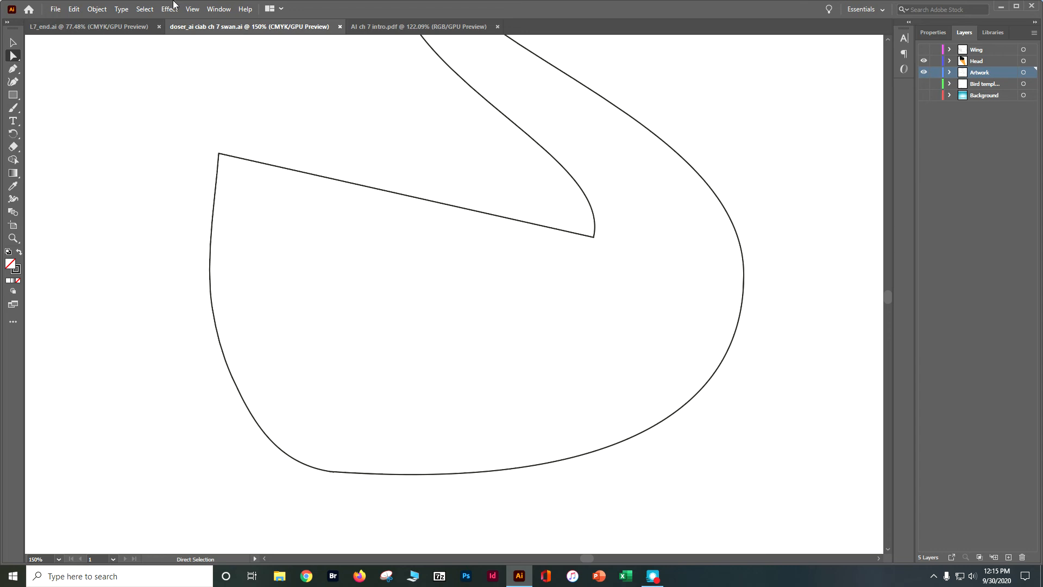
left_click(142, 26)
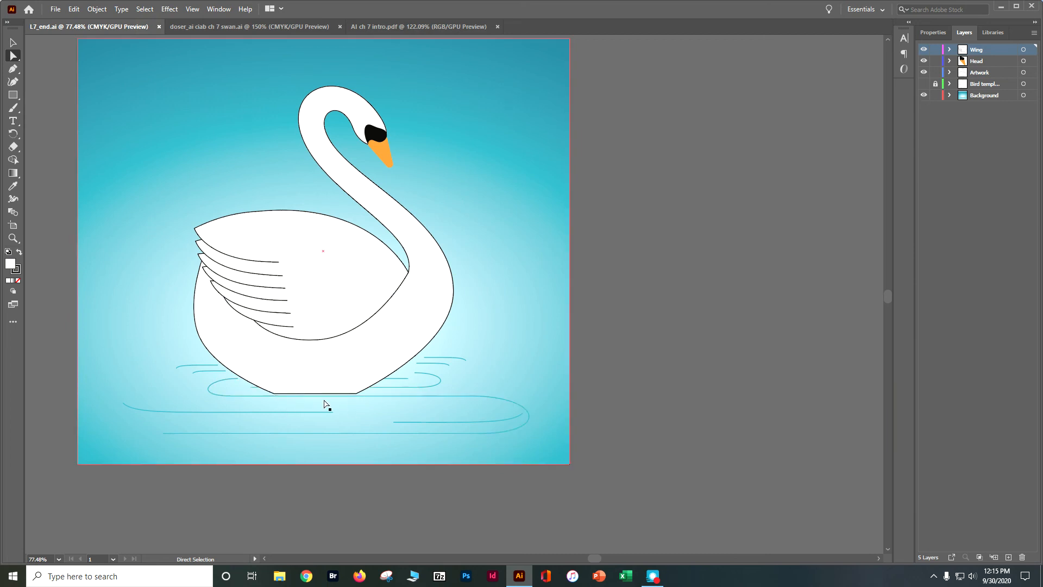
left_click(243, 27)
Add an anchor point on the front part of the swan's bottom curve with the Pen tool
scroll(530, 255, "down", 4)
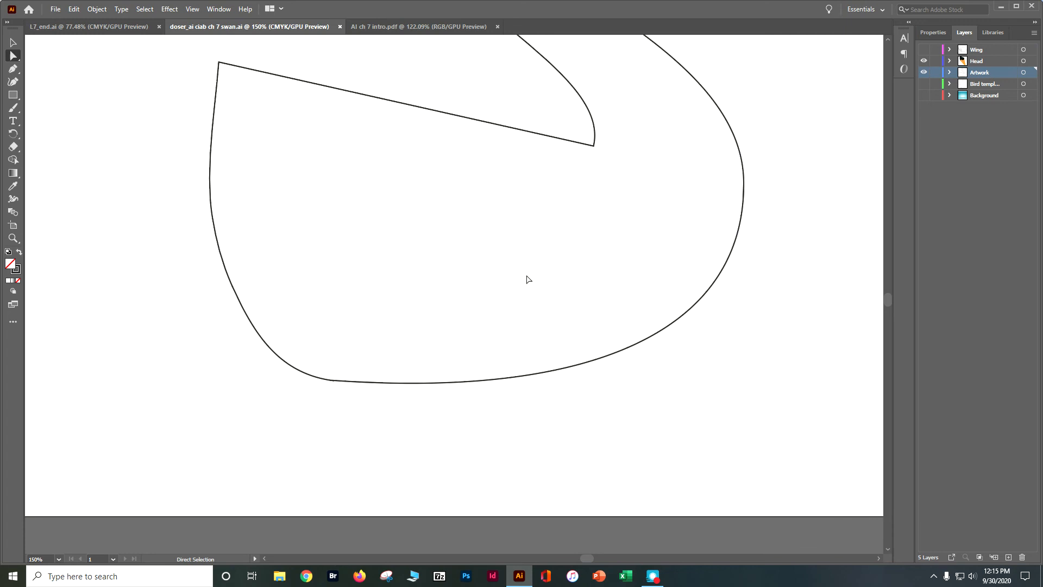
left_click(439, 385)
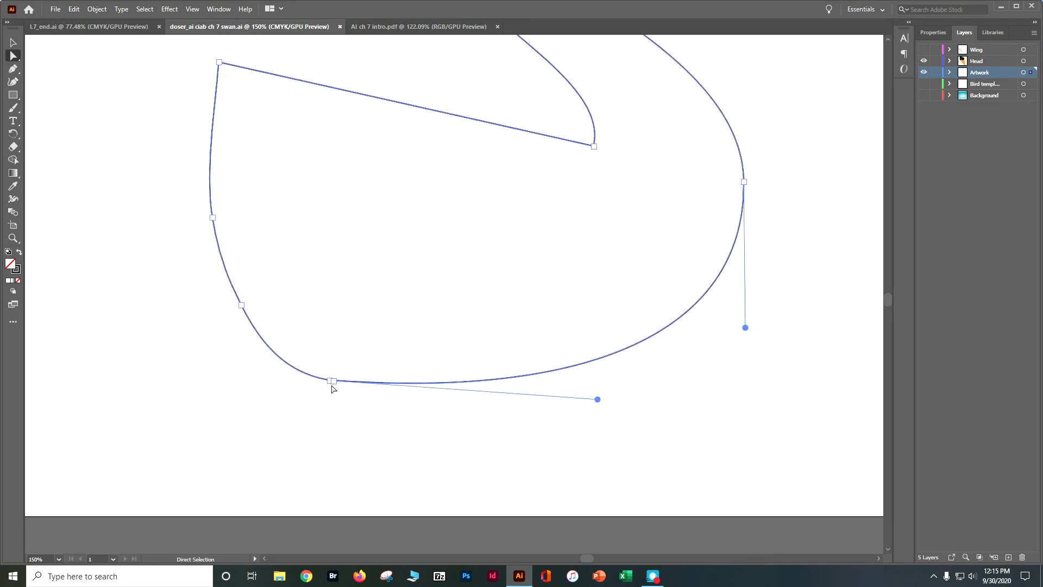
left_click(330, 380)
left_click(11, 71)
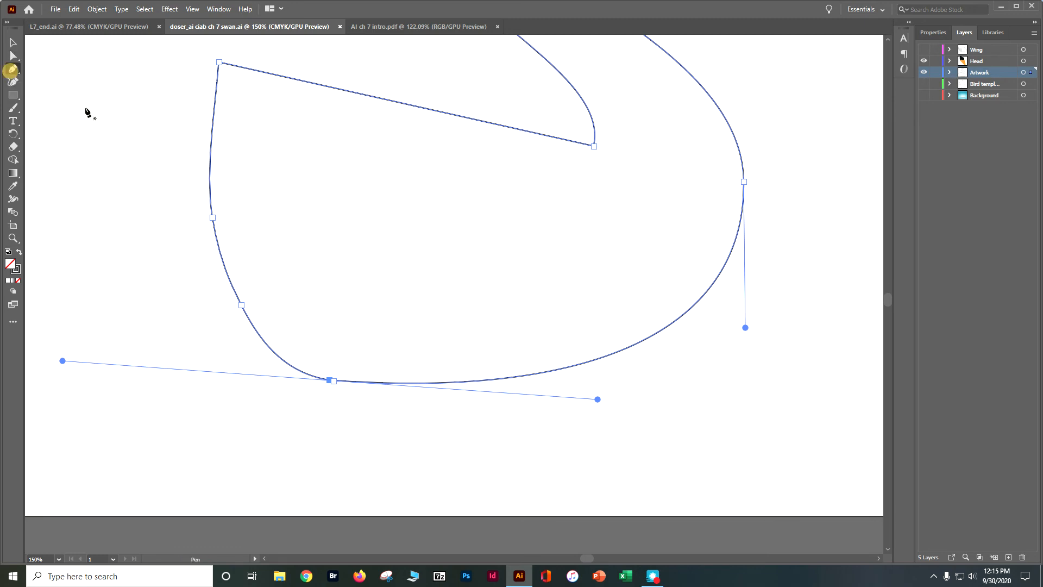
left_click(566, 368)
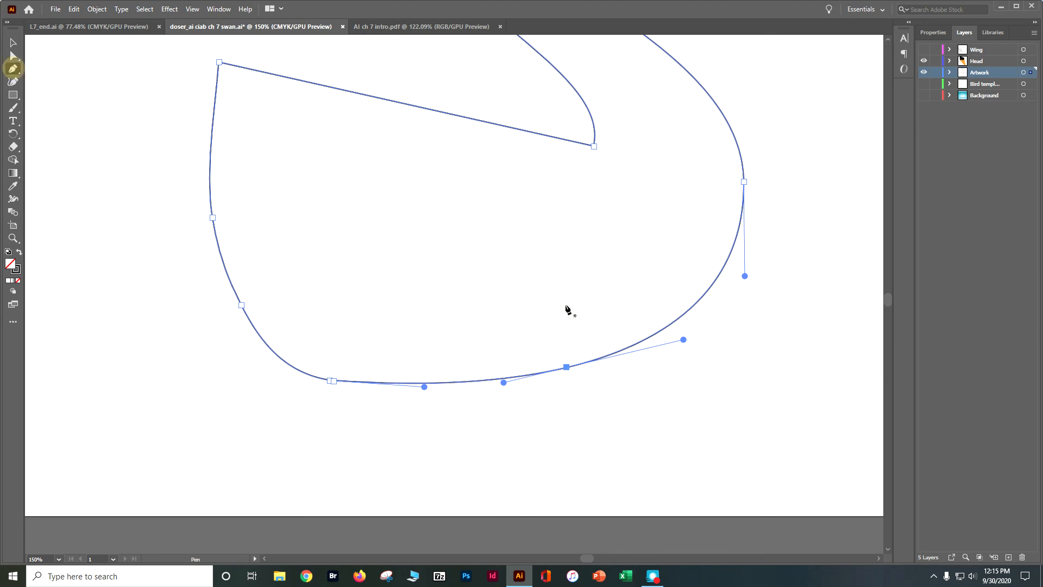
left_click(566, 368)
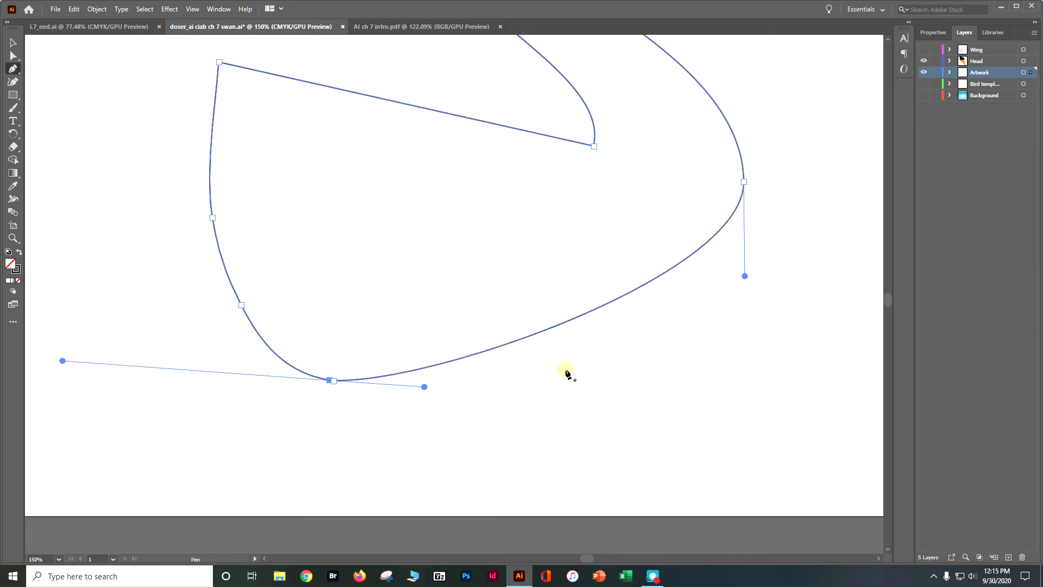
key("ctrl+z")
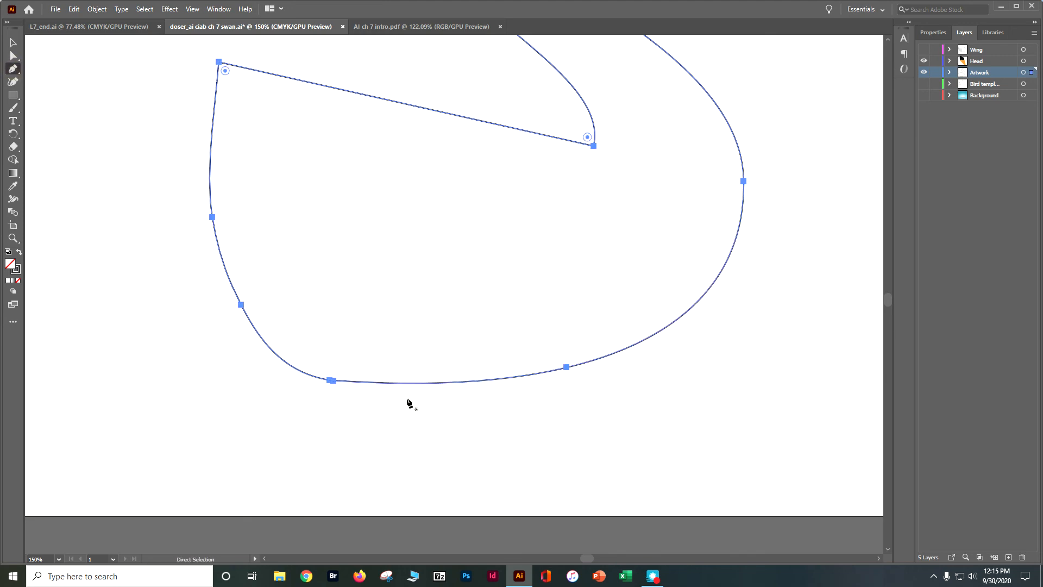
Convert the rear bottom anchor and the newly added front one to corner points, and align both with Vertical Align Bottom
left_click(14, 56)
left_click(330, 380)
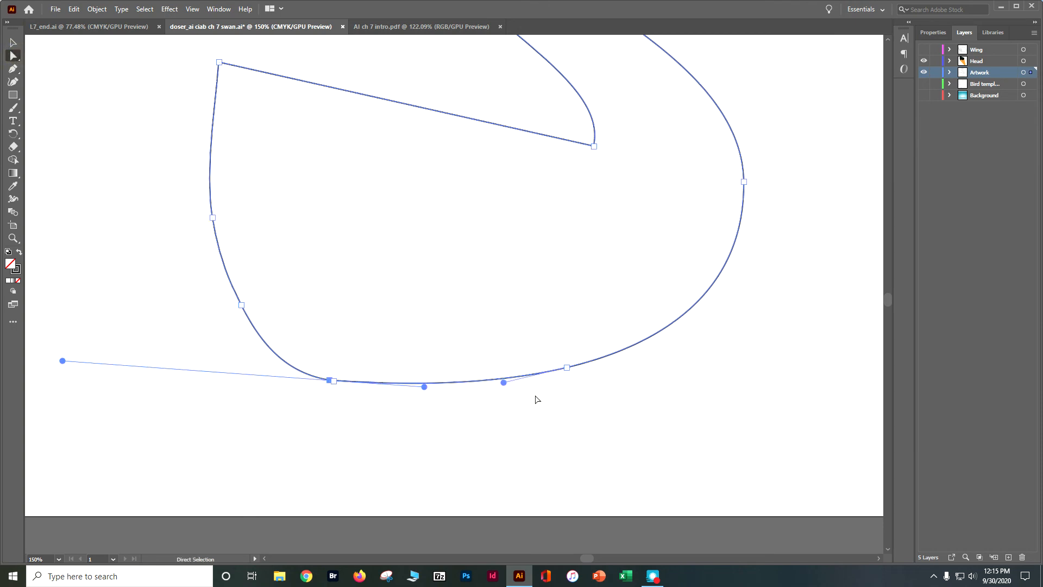
left_click(567, 368)
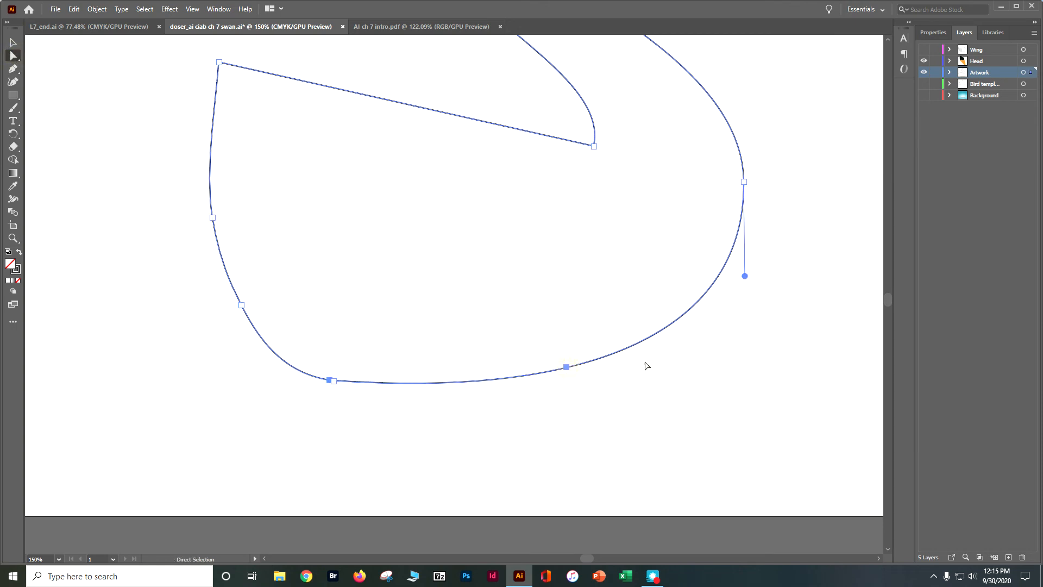
left_click(940, 34)
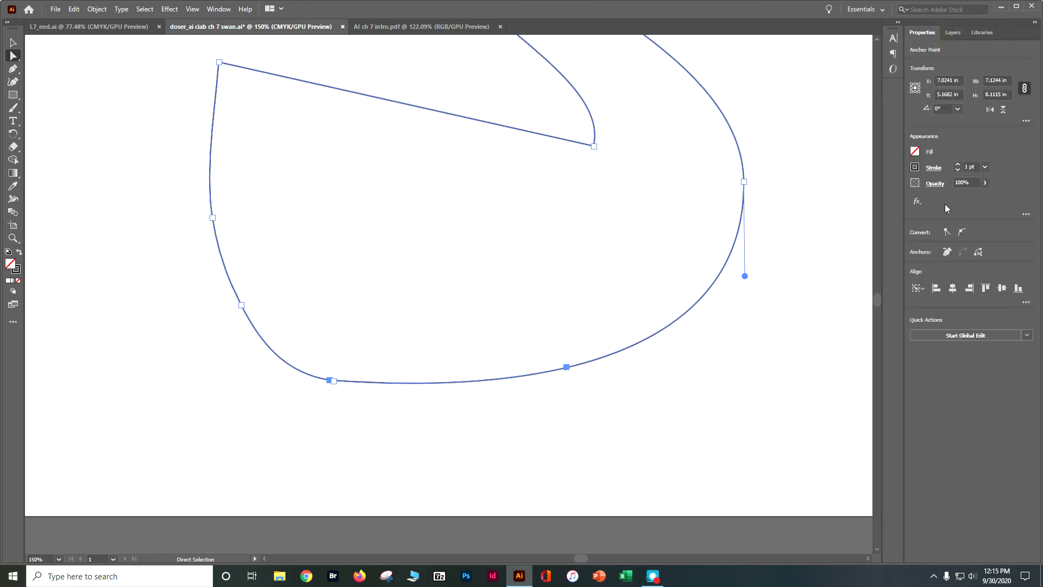
left_click(947, 233)
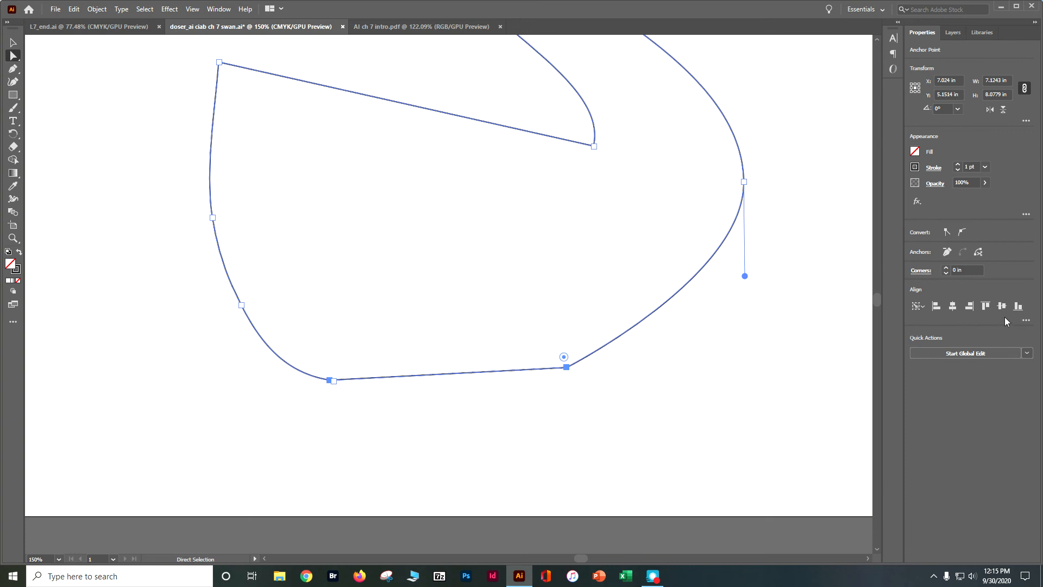
left_click(1018, 307)
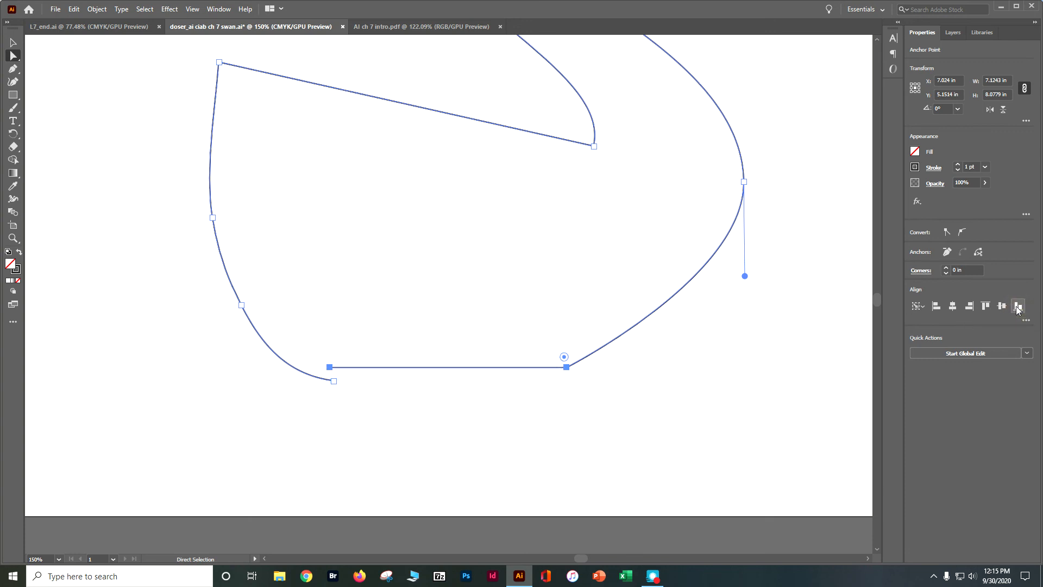
Convert the rear curve's loose bottom end anchor to a corner, bottom-align it with the front bottom anchor, and deselect the path
left_click(334, 381)
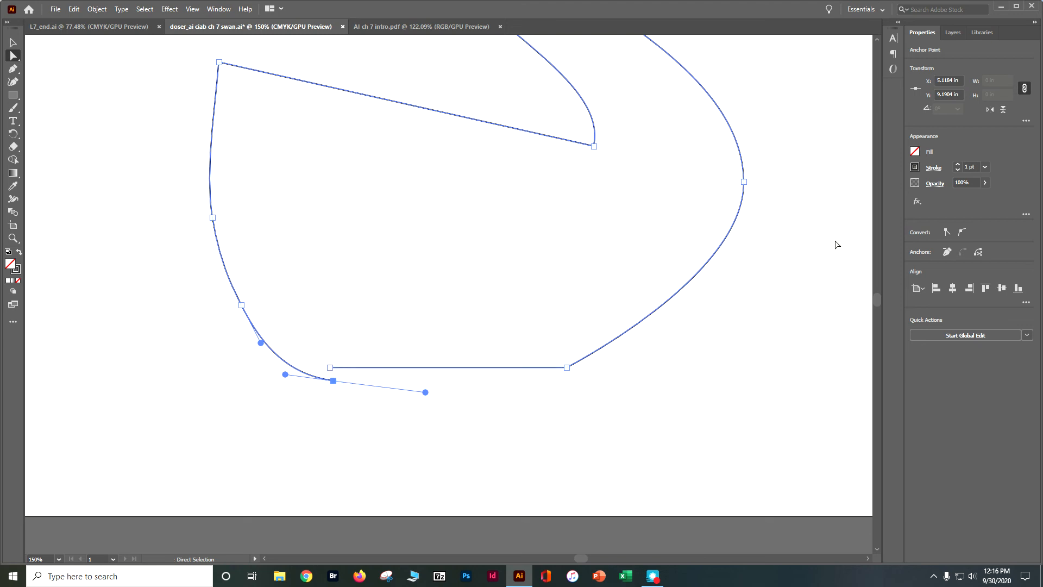
left_click(945, 232)
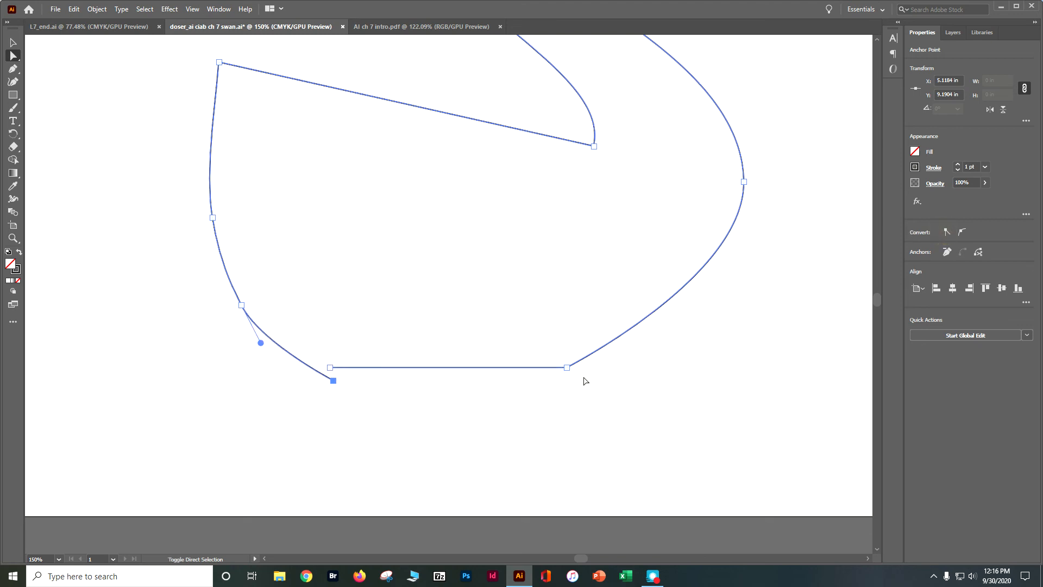
left_click(567, 368, "shift")
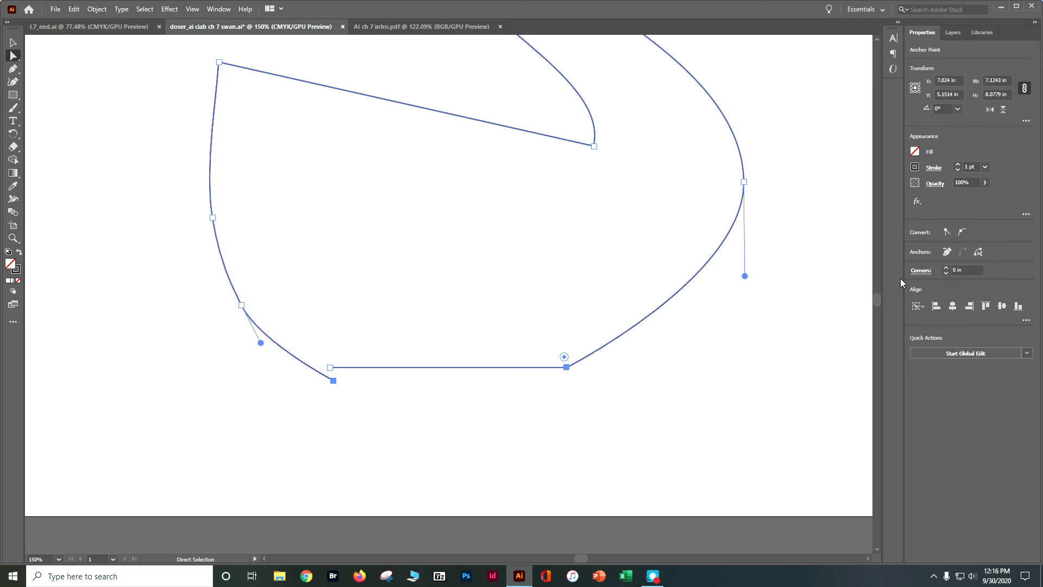
left_click(1018, 307)
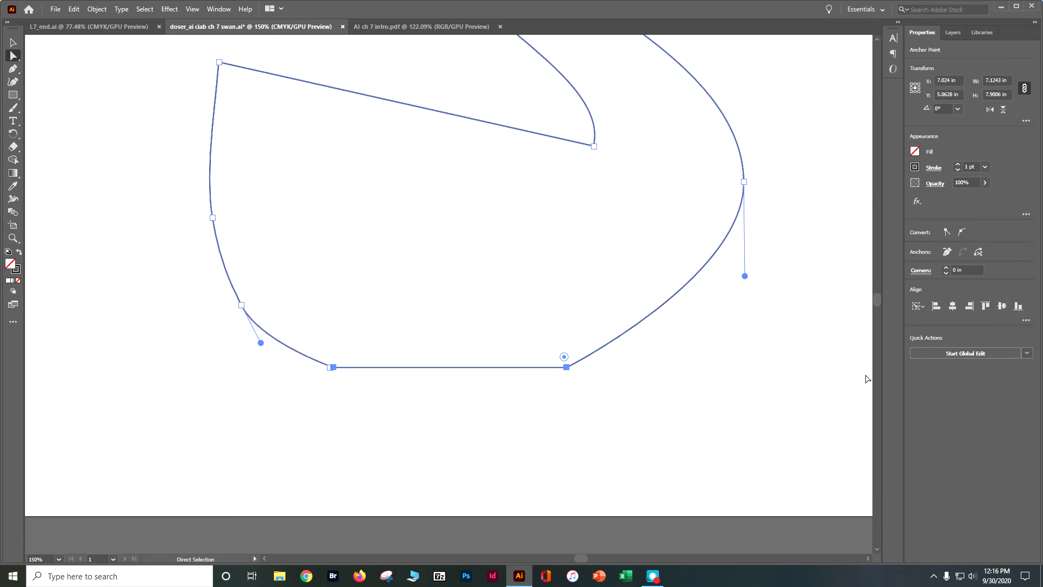
left_click(835, 396)
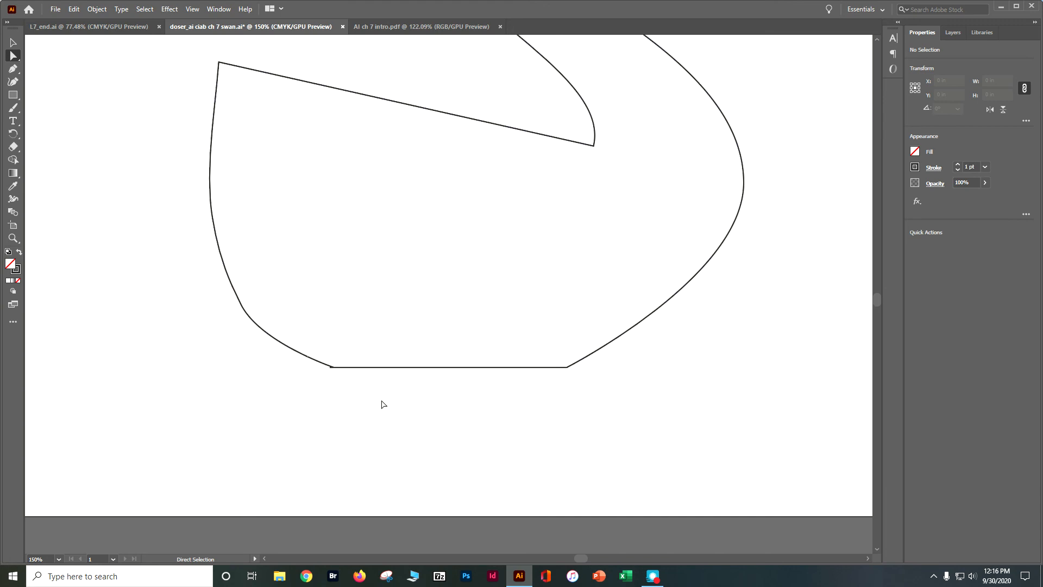
Curve the swan's face with the Anchor Point tool by pulling direction handles from the head's inner corner anchor up toward the crown
scroll(408, 425, "up", 8)
scroll(406, 426, "up", 4)
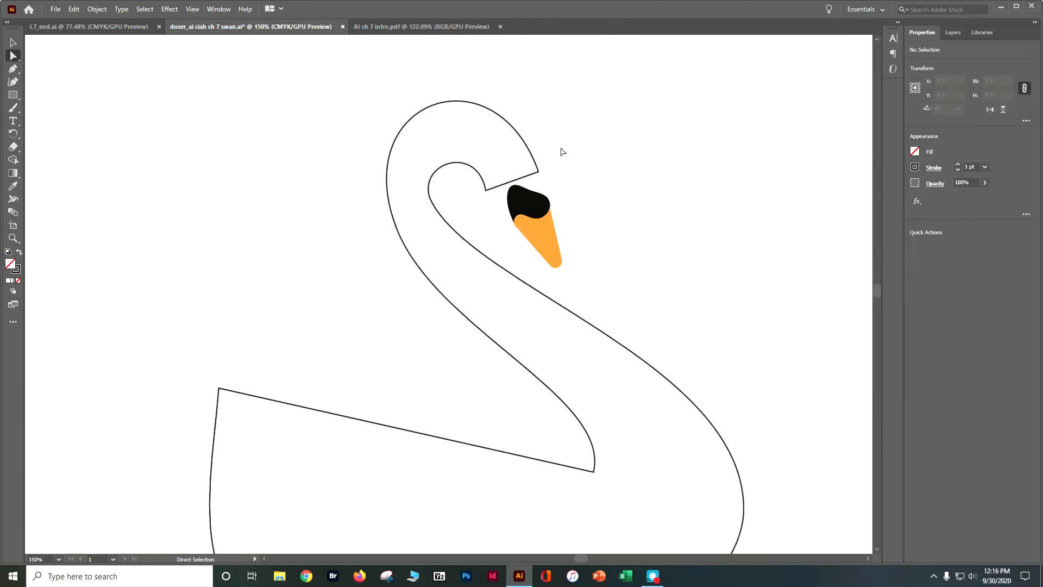
left_click(13, 43)
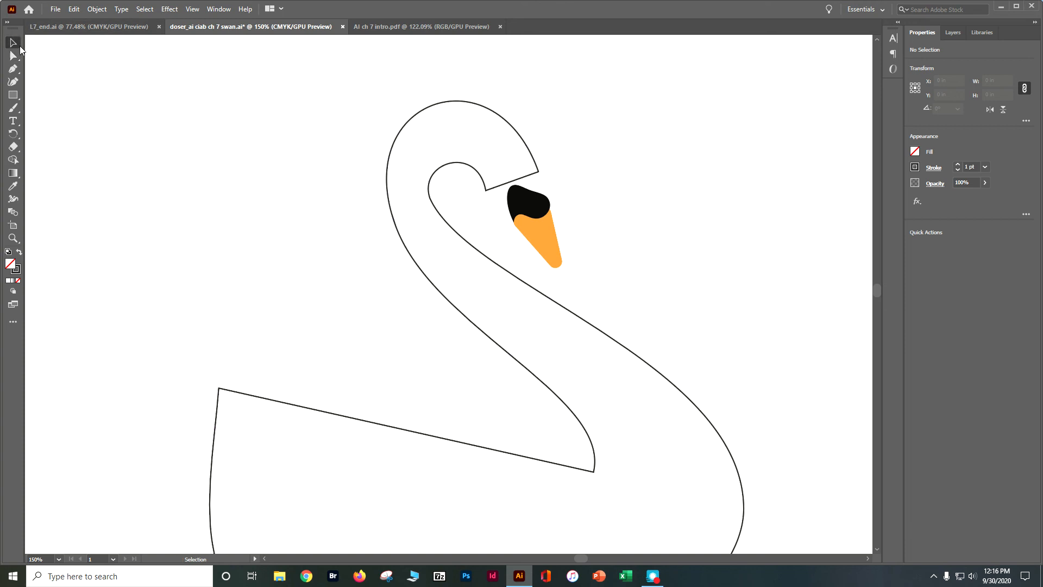
left_click(404, 128)
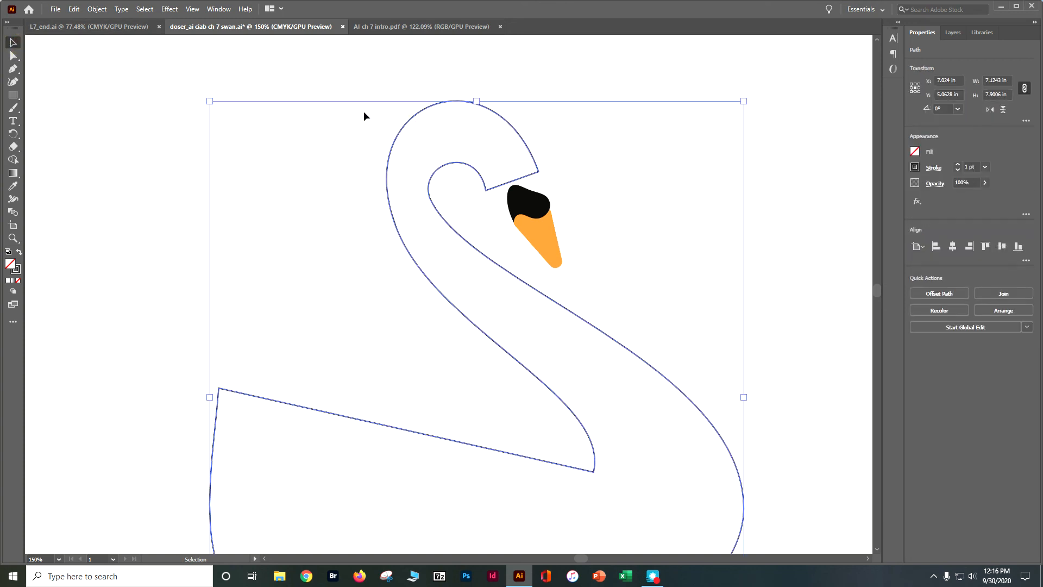
left_click(13, 68)
left_click_drag(13, 68, 46, 83)
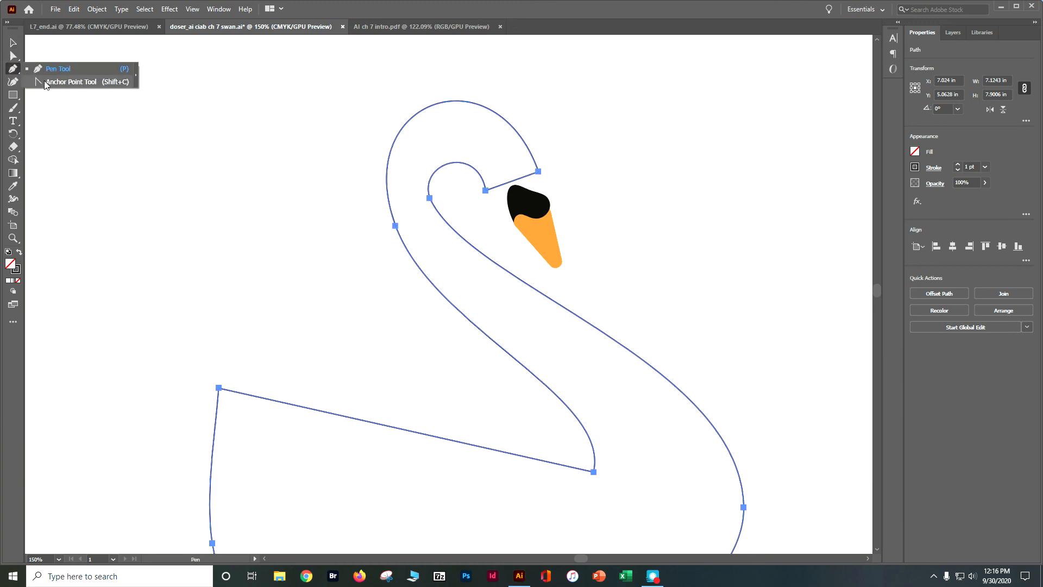
left_click_drag(45, 83, 45, 82)
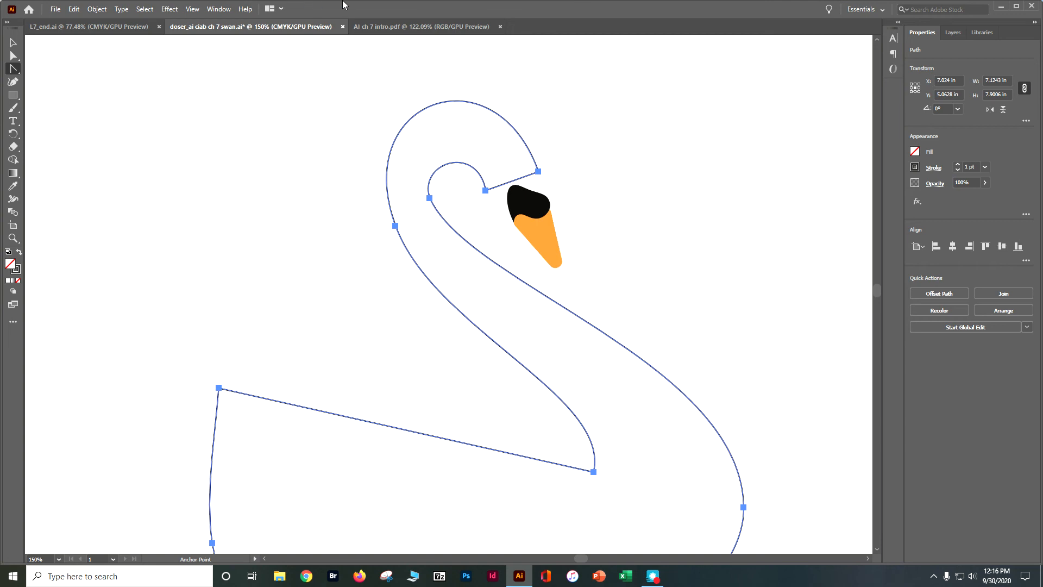
left_click_drag(485, 191, 438, 112)
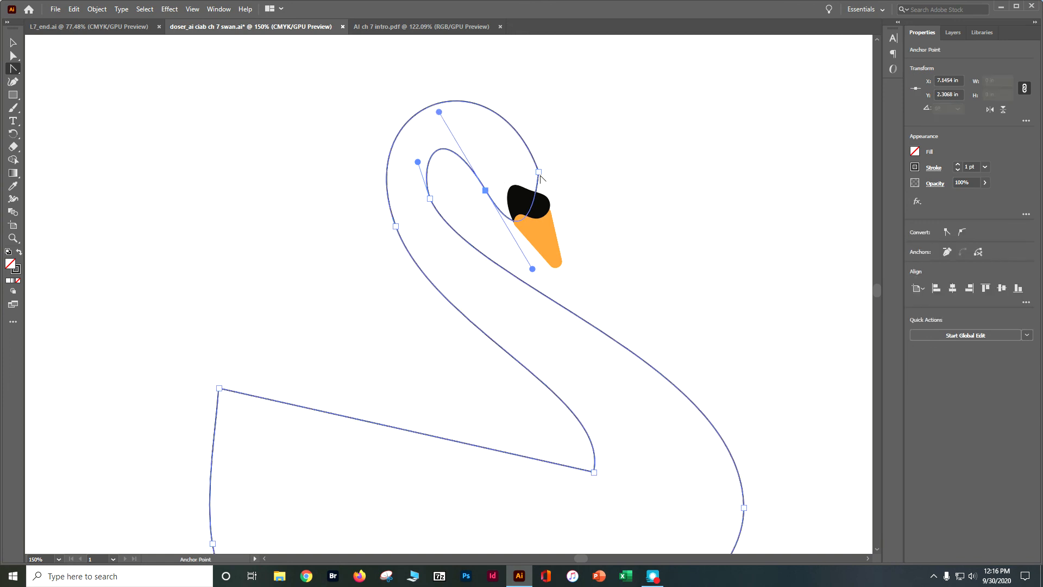
Reshape the swan's face by pulling direction handles from the anchor above the beak and nudging the inner face anchor and its lower handle
left_click_drag(538, 173, 569, 215)
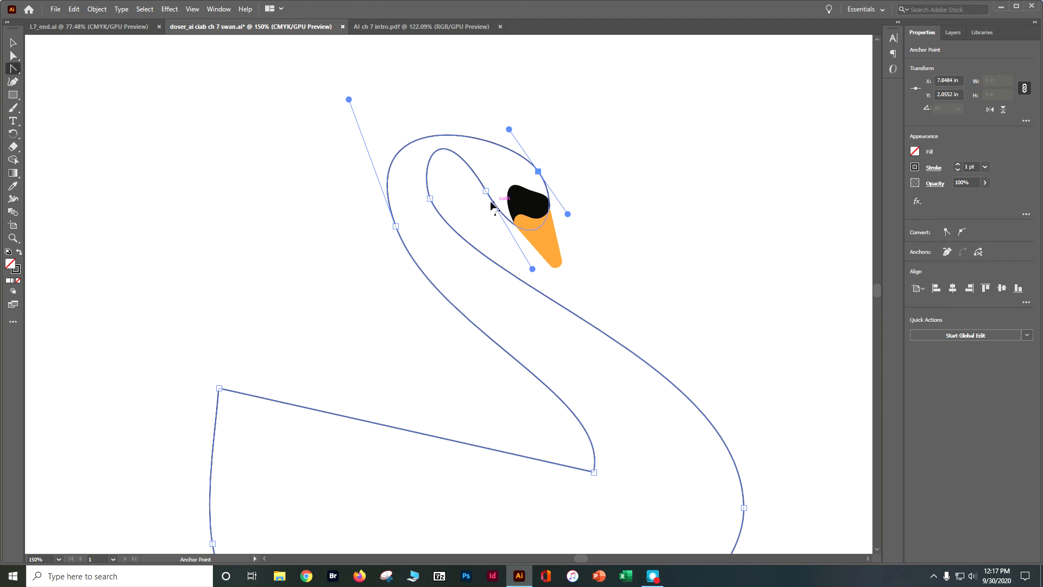
left_click(13, 55)
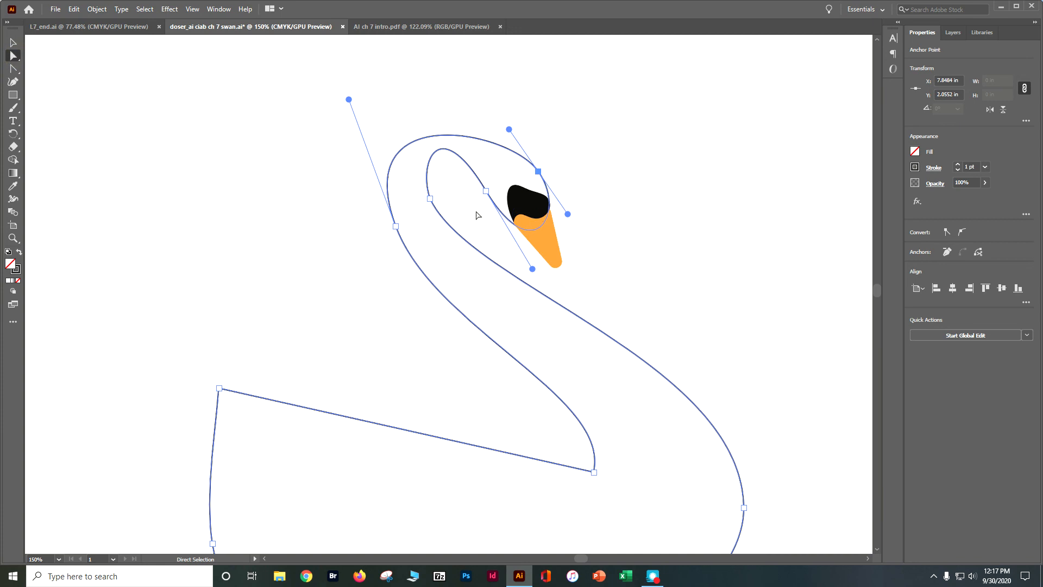
left_click_drag(486, 192, 488, 184)
key("ctrl+z")
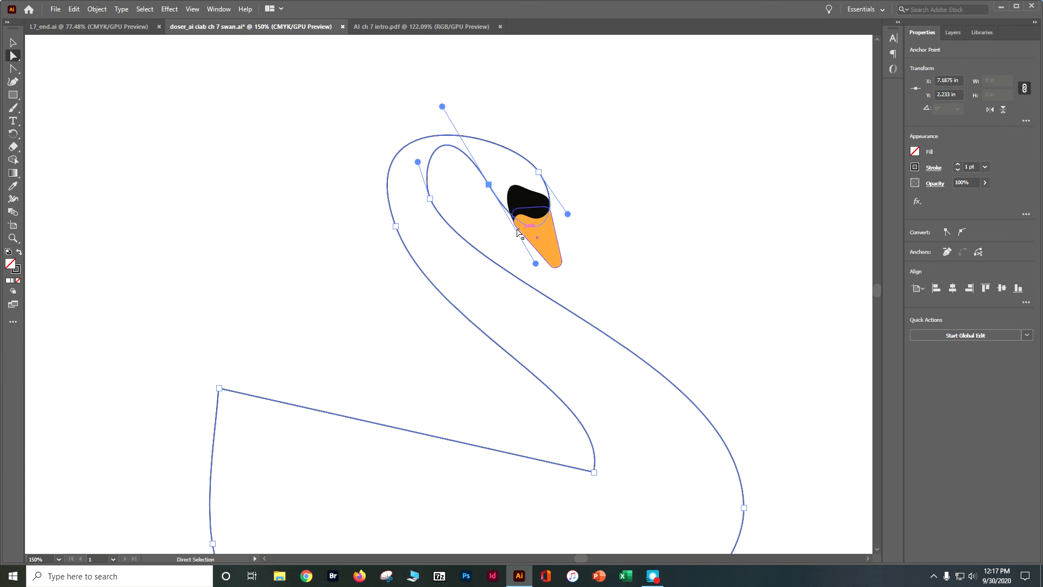
left_click_drag(536, 264, 533, 279)
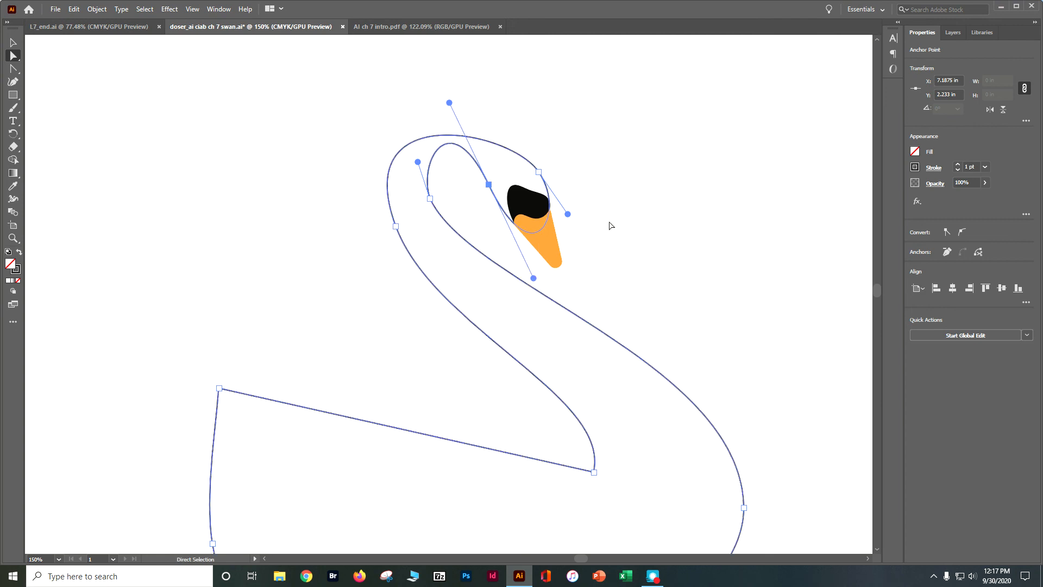
Raise the crown curve by extending the upper direction handle of the anchor at the back of the head, and deselect the path
left_click(441, 137)
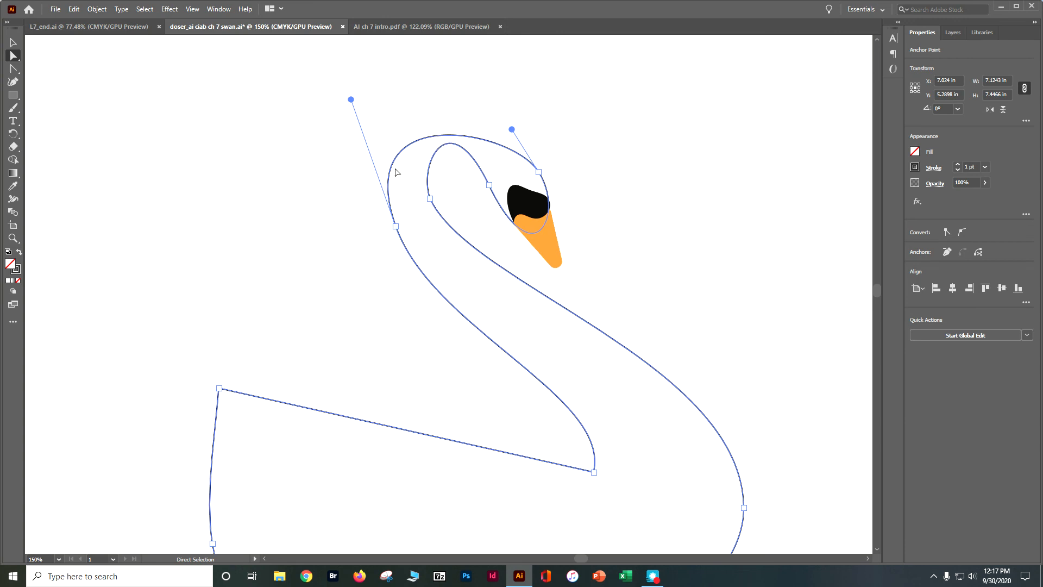
left_click_drag(352, 100, 373, 57)
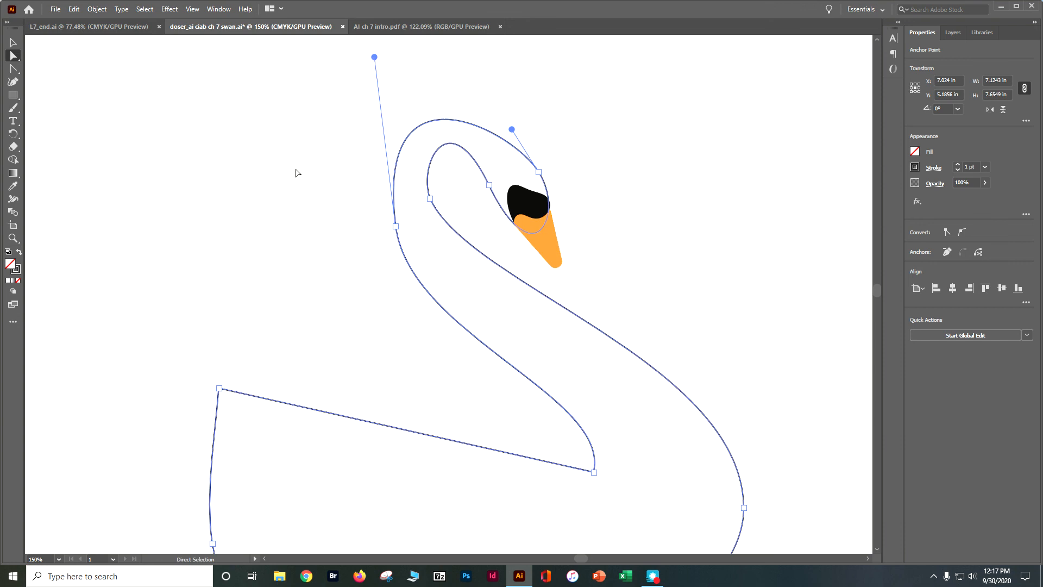
left_click(15, 43)
left_click(139, 131)
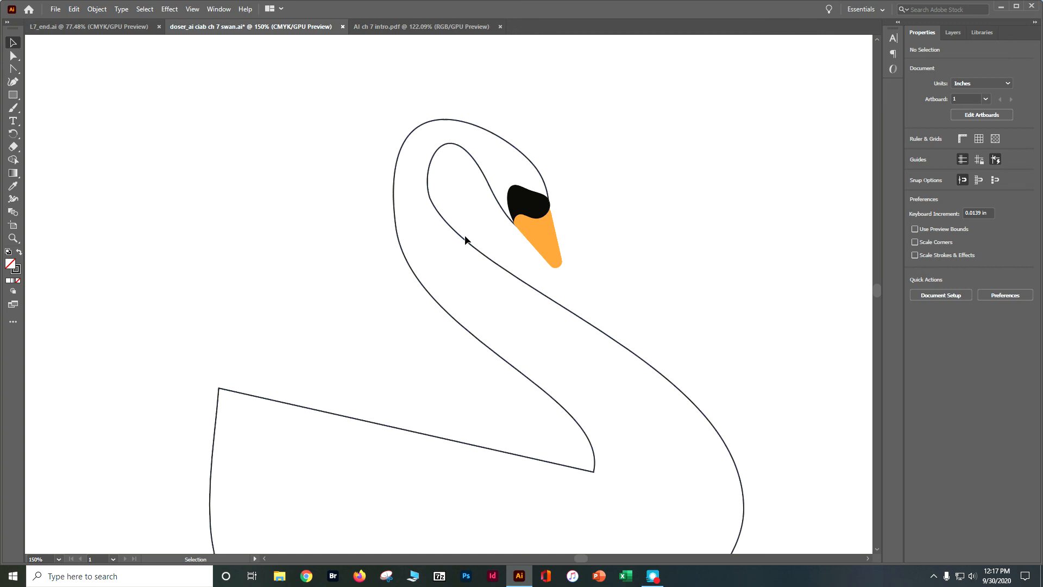
Show the Wing layer over the swan's body
left_click(437, 213)
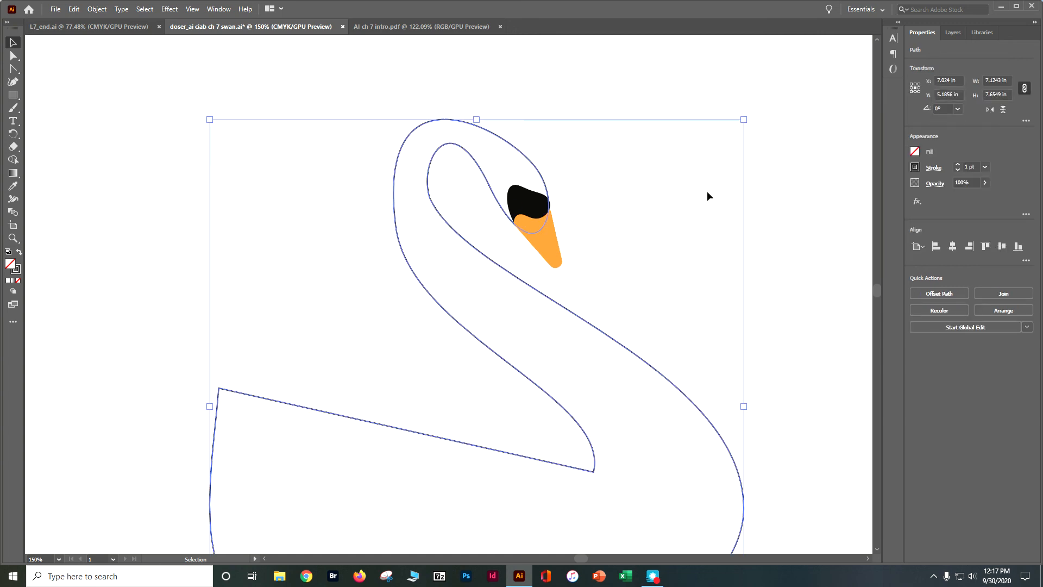
left_click(953, 33)
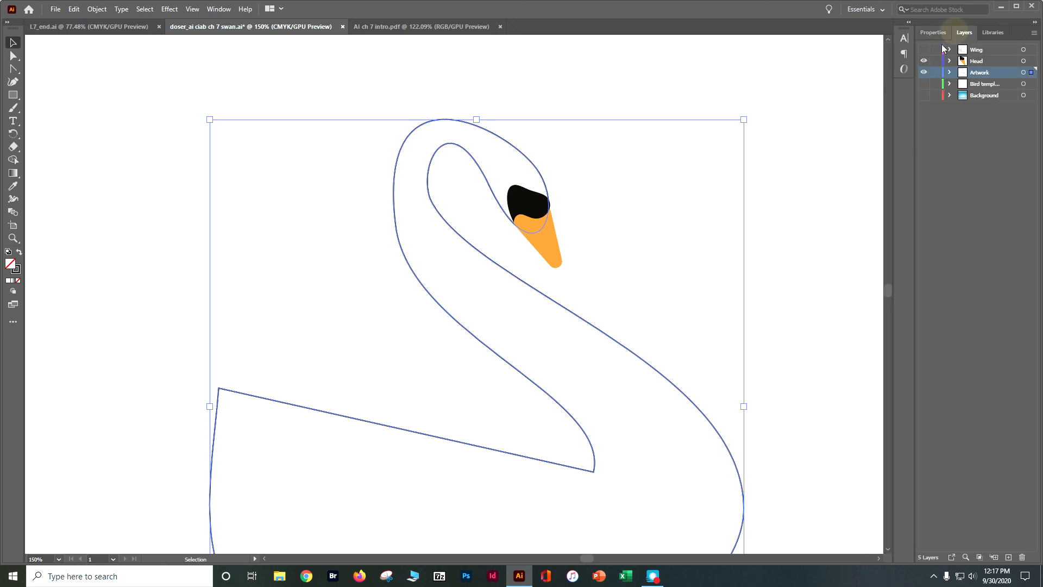
left_click(924, 49)
scroll(692, 254, "down", 5)
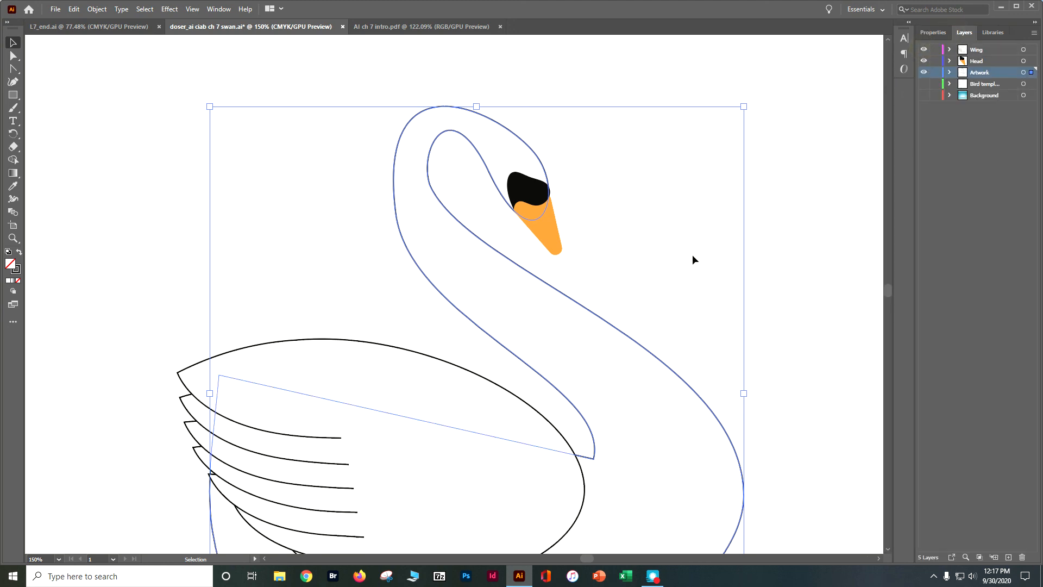
scroll(691, 255, "down", 2)
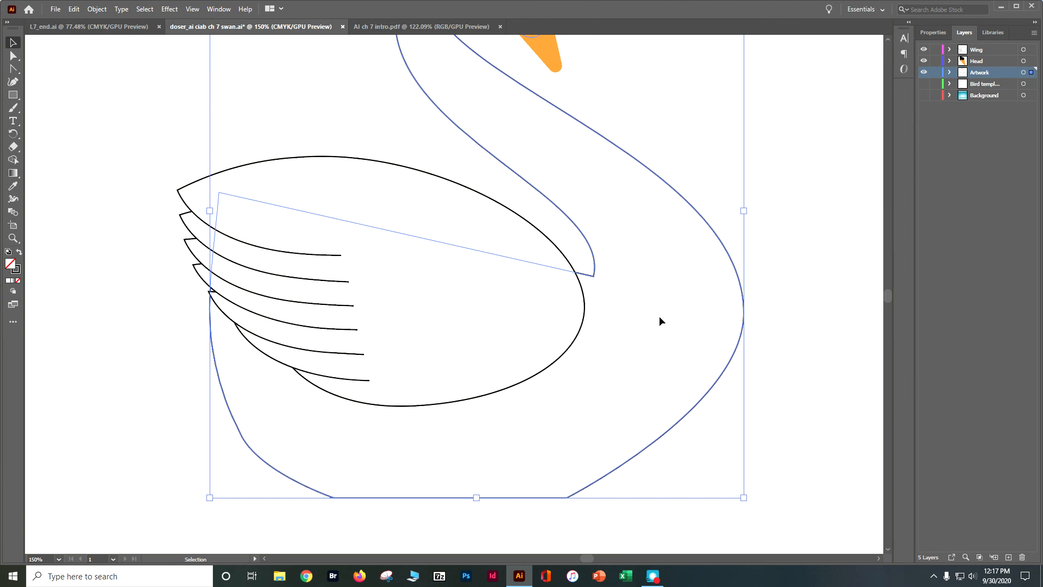
Convert the wing's front anchor to a corner point, move it onto the body corner at the base of the neck, and deselect
left_click(13, 56)
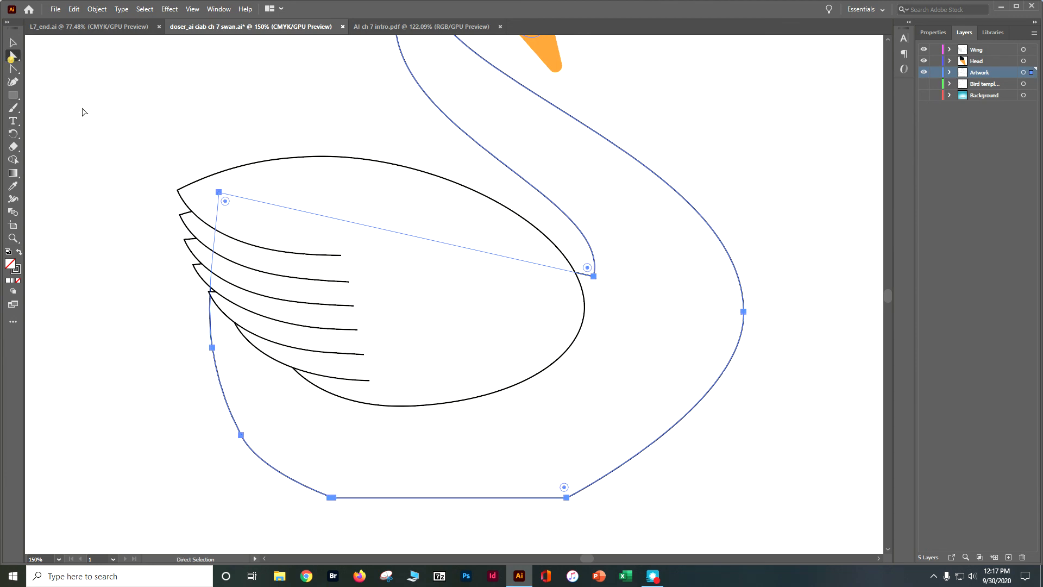
left_click(461, 188)
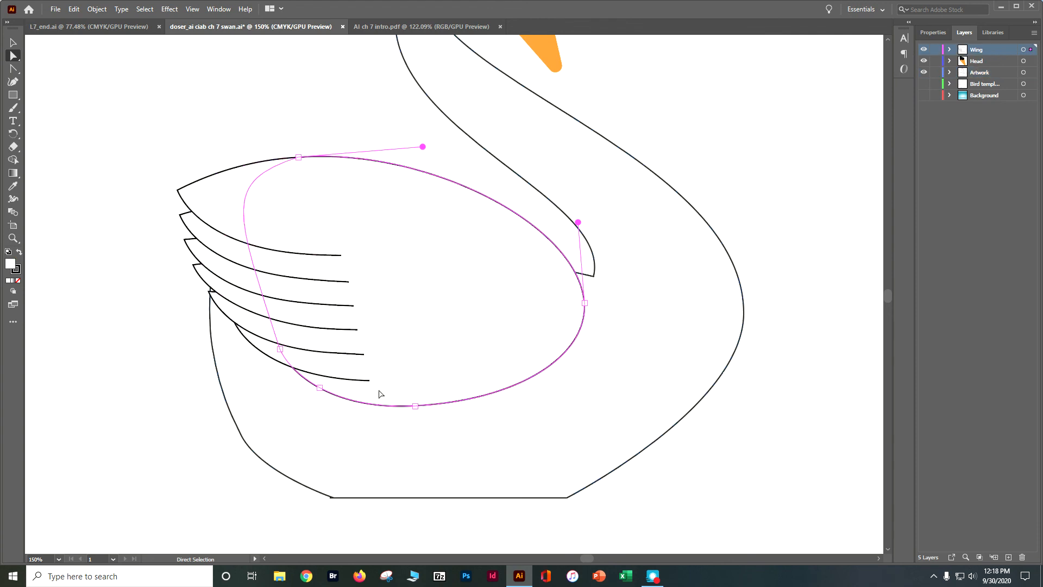
left_click(14, 69)
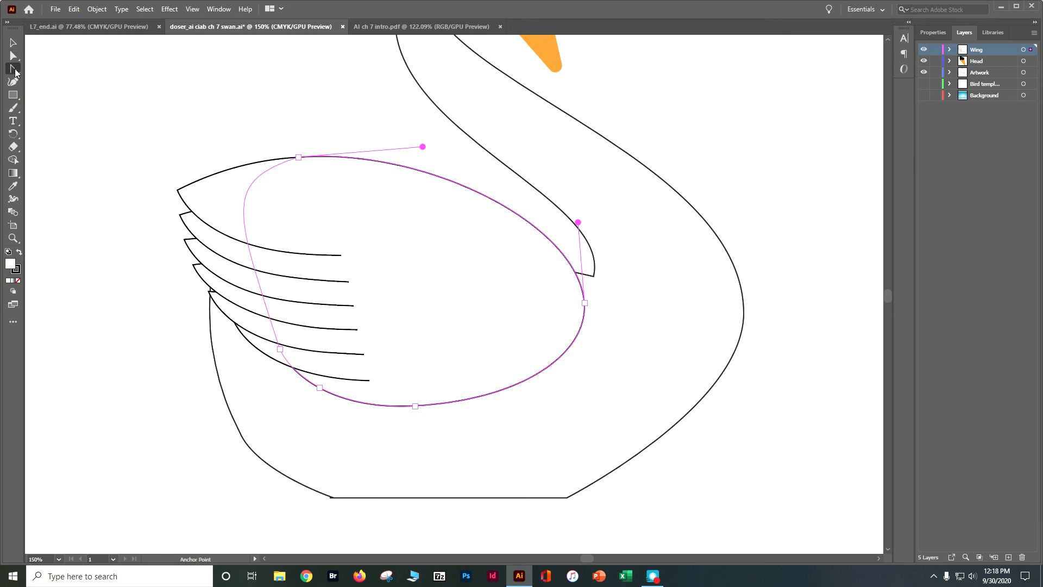
left_click(584, 302)
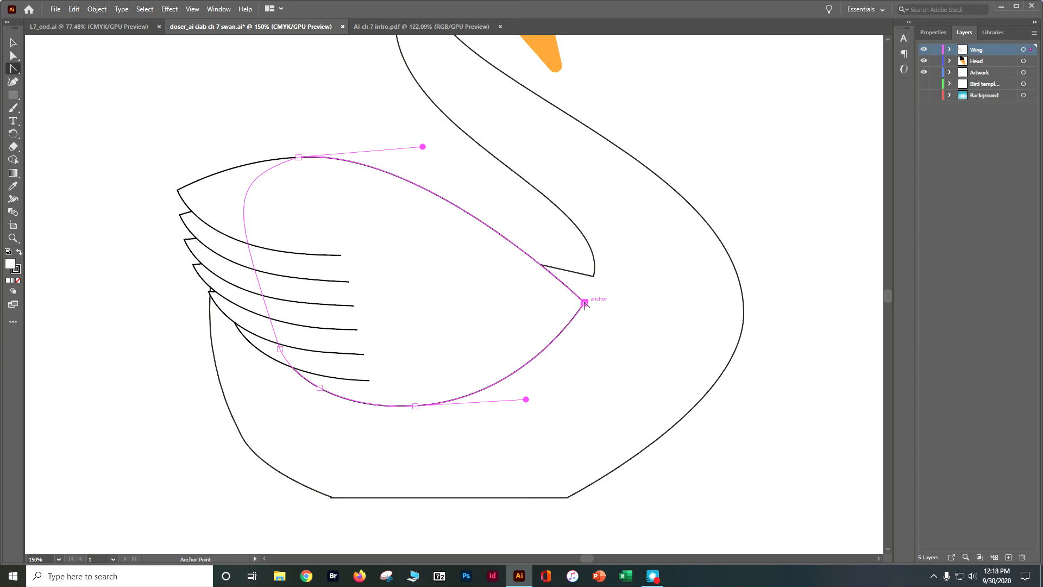
key("a")
left_click_drag(584, 301, 594, 278)
key("shift+c")
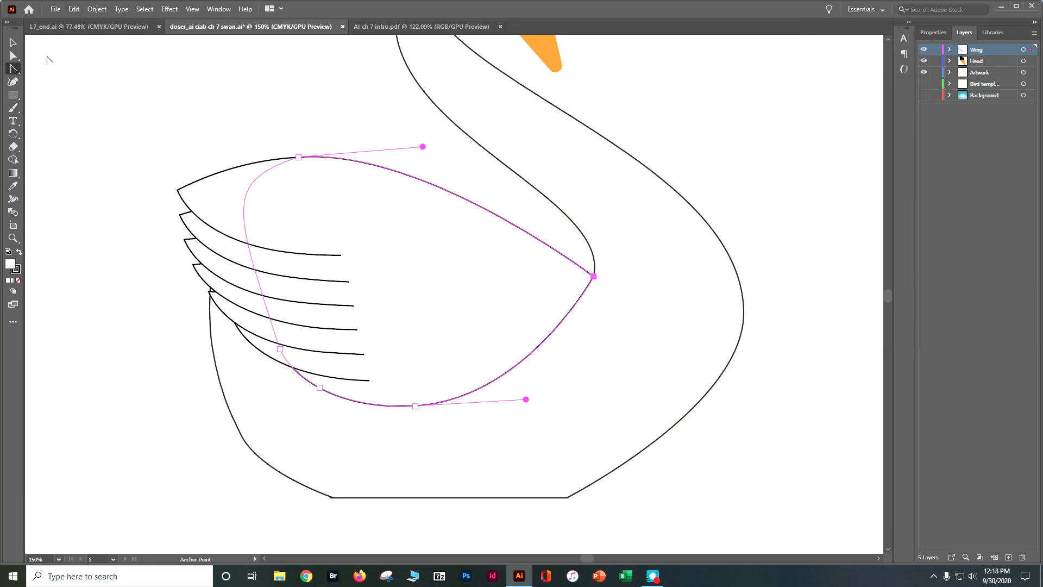
left_click(16, 46)
left_click(11, 134)
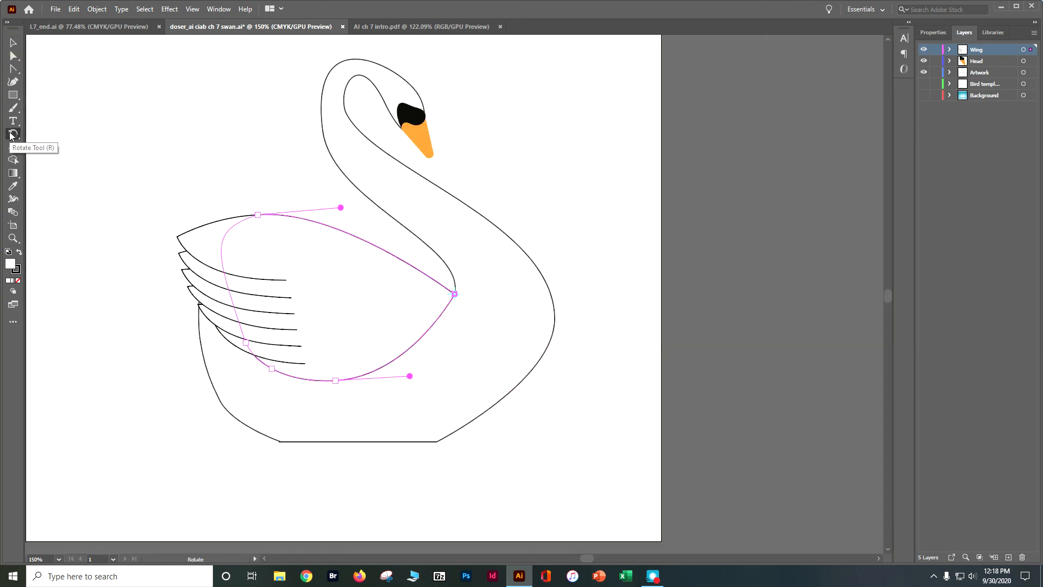
key("ctrl+minus")
key("ctrl+minus")
left_click(13, 42)
left_click(79, 126)
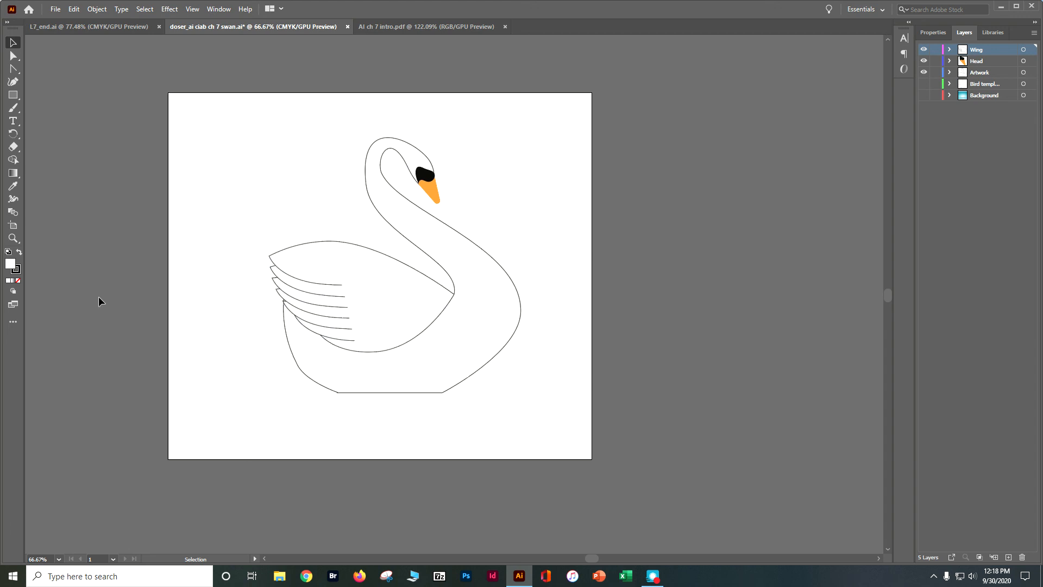
Save the swan document and start packaging it, with Teaching\Revised Tutorials CC2020\AI CIAB CC 2020\Lesson07 as the location
left_click(55, 10)
left_click(98, 241)
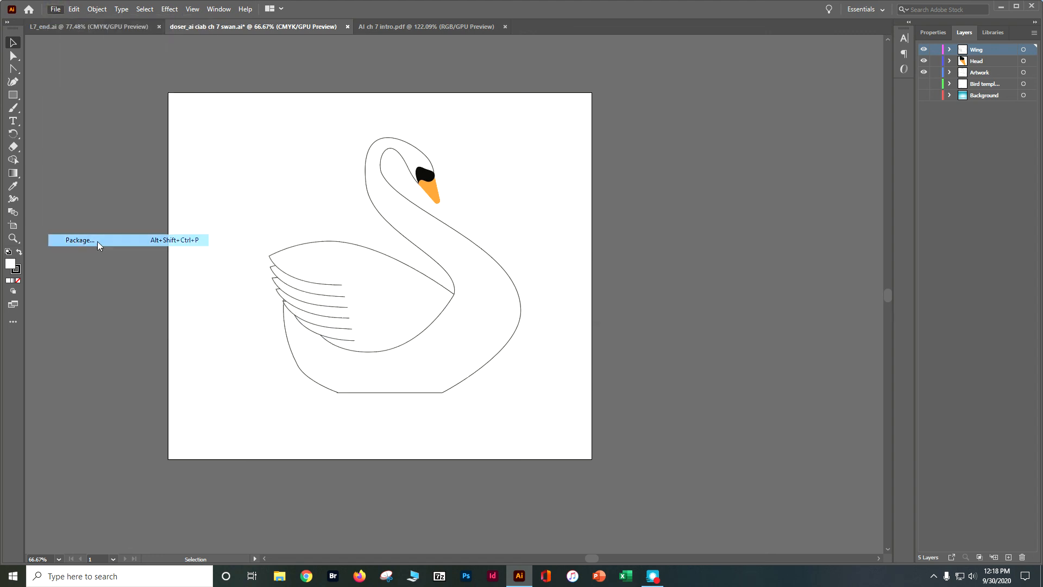
left_click(517, 301)
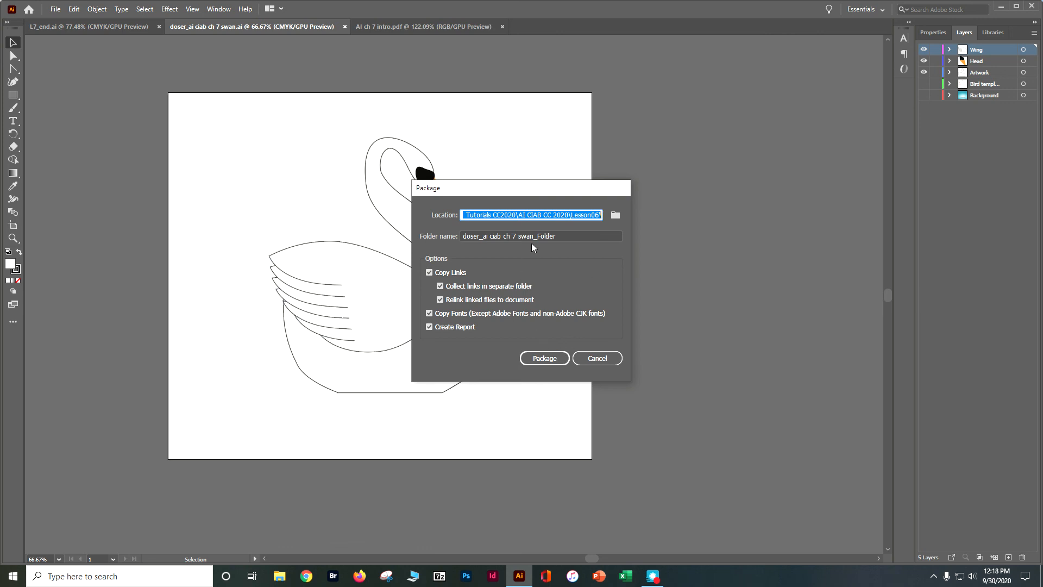
left_click(615, 215)
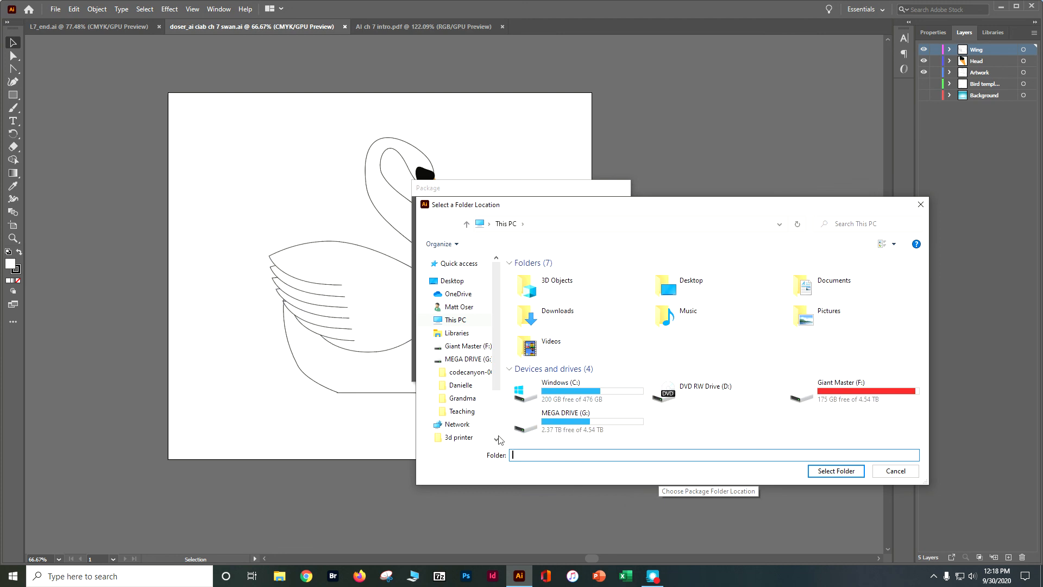
left_click(465, 412)
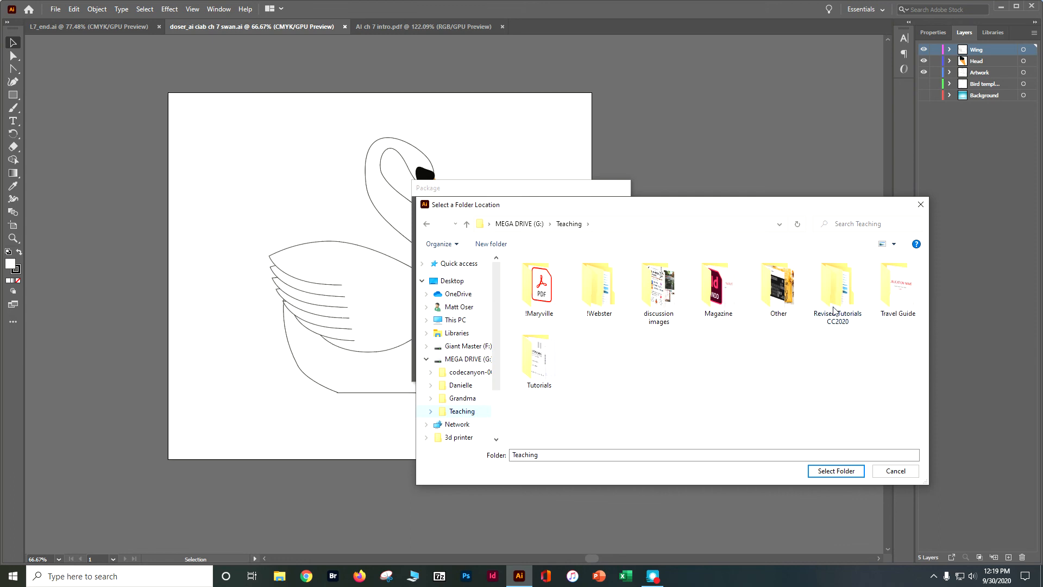
double_click(834, 310)
left_click(557, 290)
double_click(557, 288)
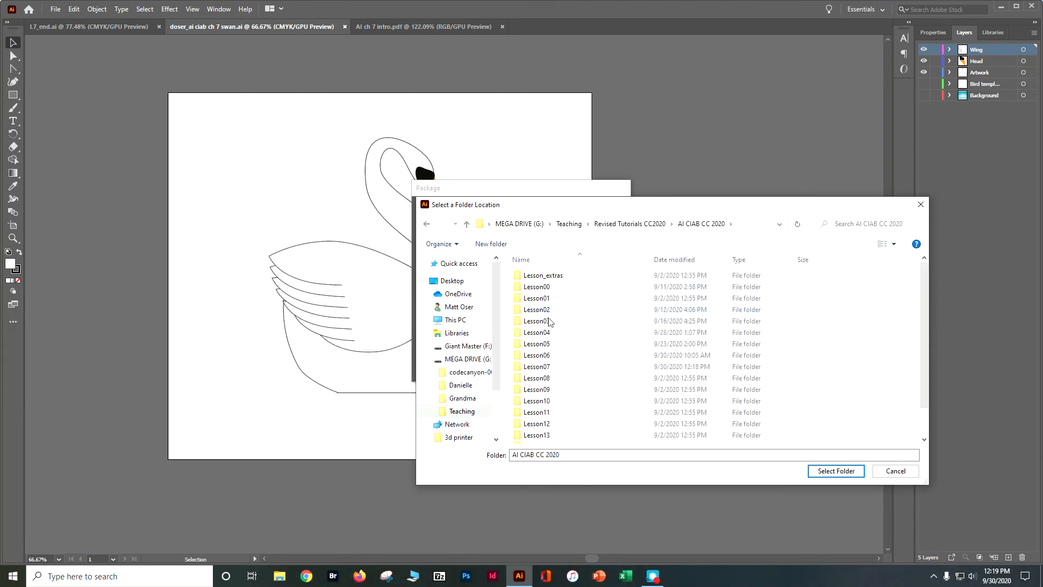
double_click(543, 366)
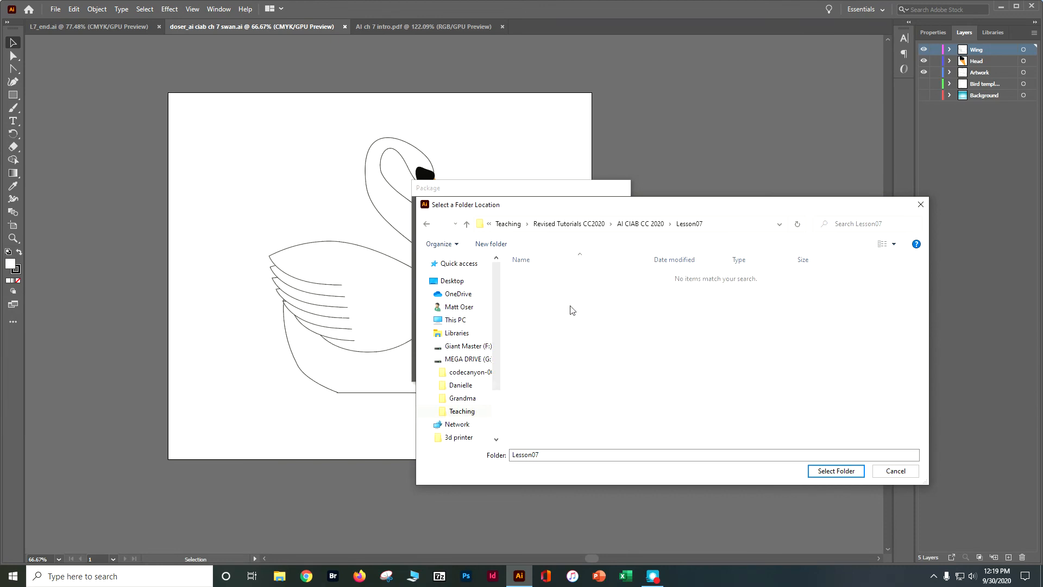
left_click(827, 471)
Change the package folder name's ending to _pkg, create the package, and show it in File Explorer
left_click(564, 235)
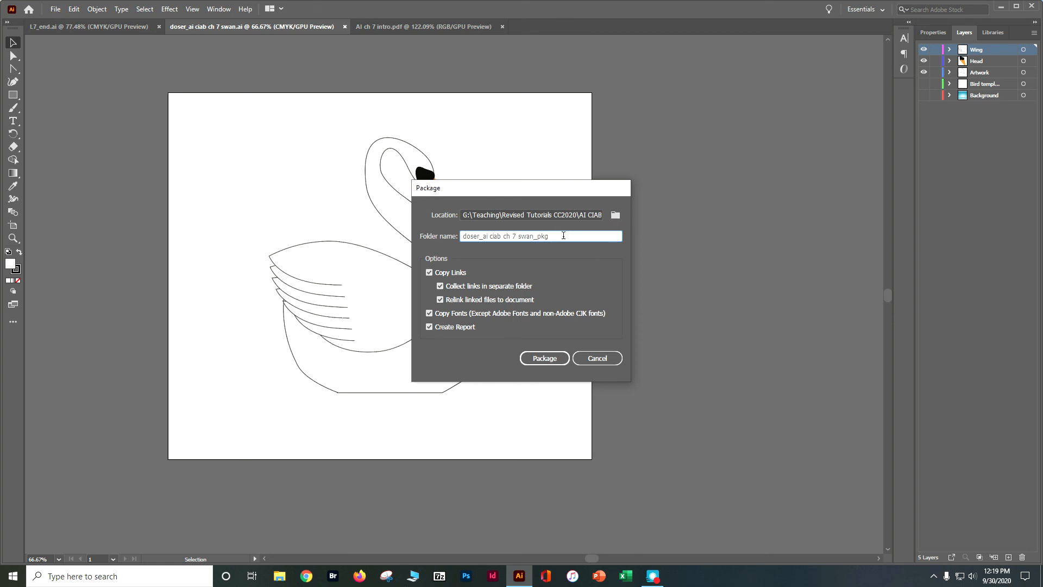
left_click(545, 358)
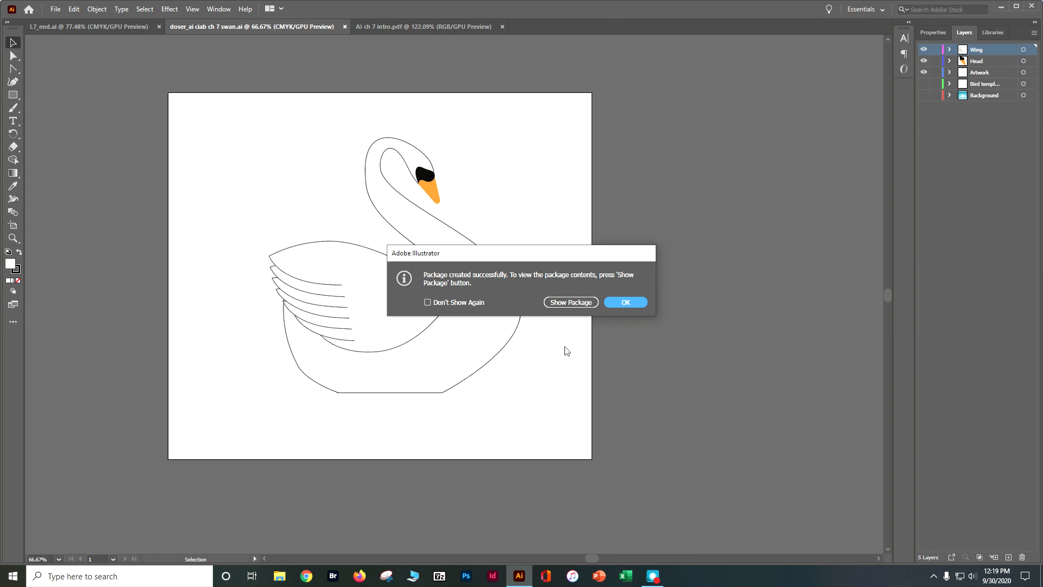
left_click(579, 304)
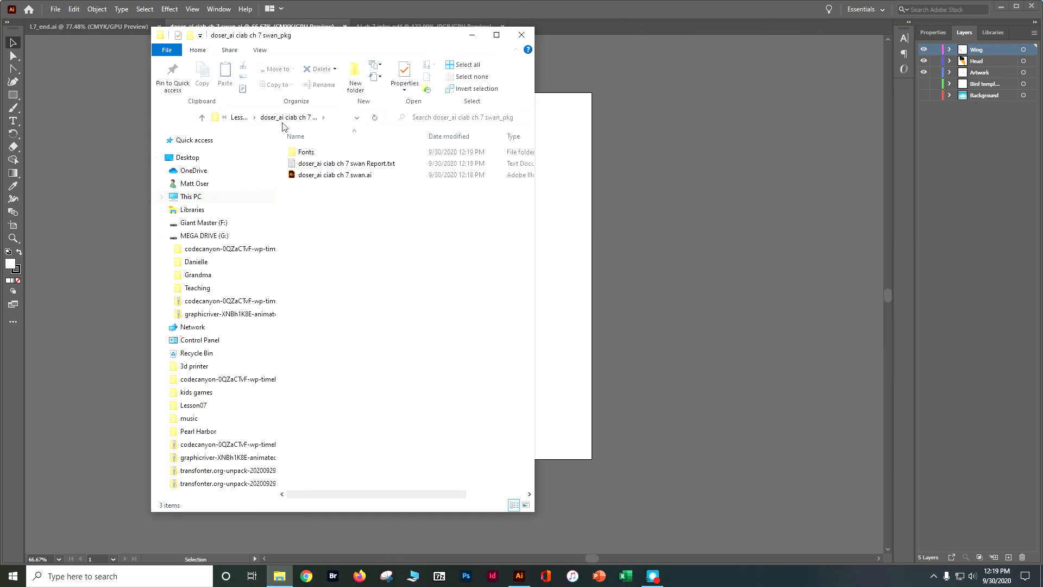
Move the ch 7 practice Illustrator file from Lesson07 into the swan package folder and open that folder
left_click(240, 121)
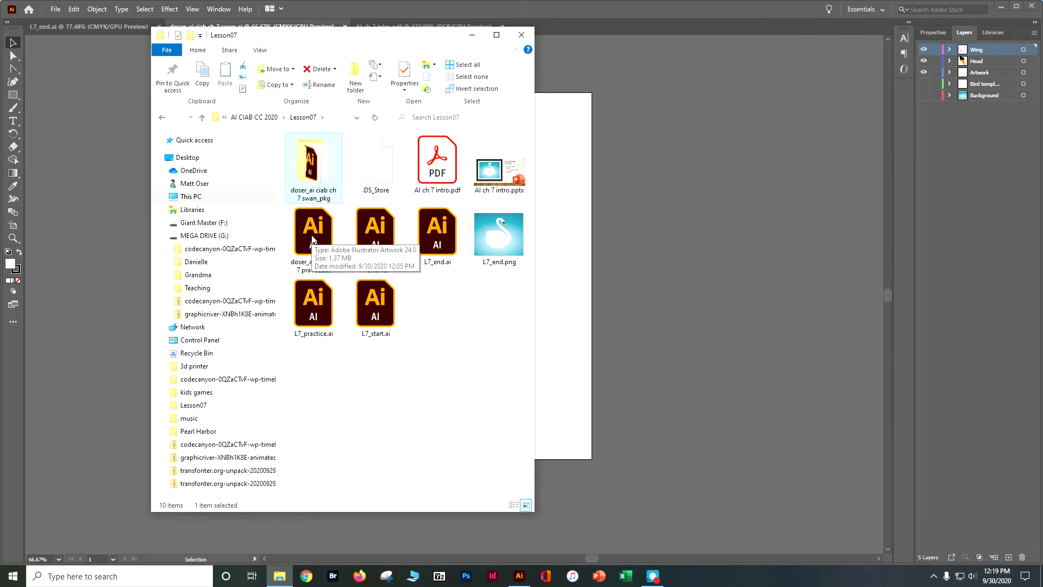
left_click_drag(313, 239, 318, 188)
double_click(315, 173)
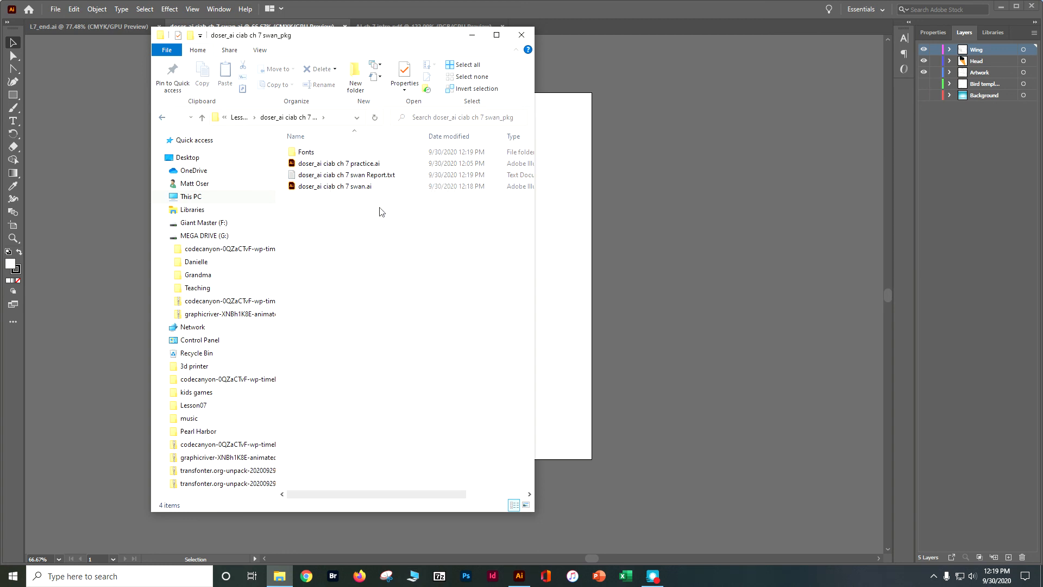
Return to the Lesson07 folder and compress the swan package folder into a zip file
left_click(163, 118)
double_click(310, 162)
right_click(311, 162)
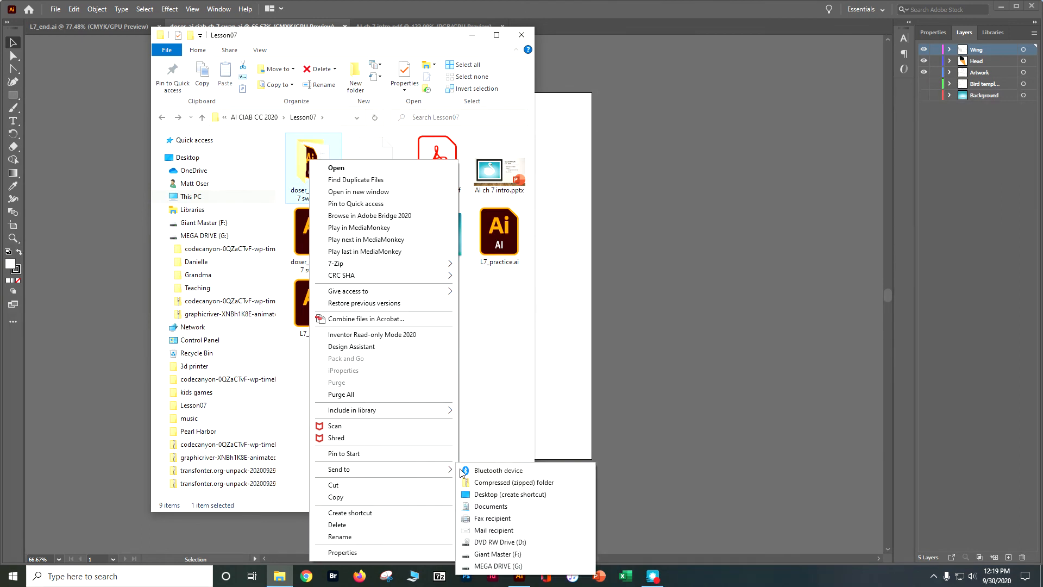
left_click(483, 482)
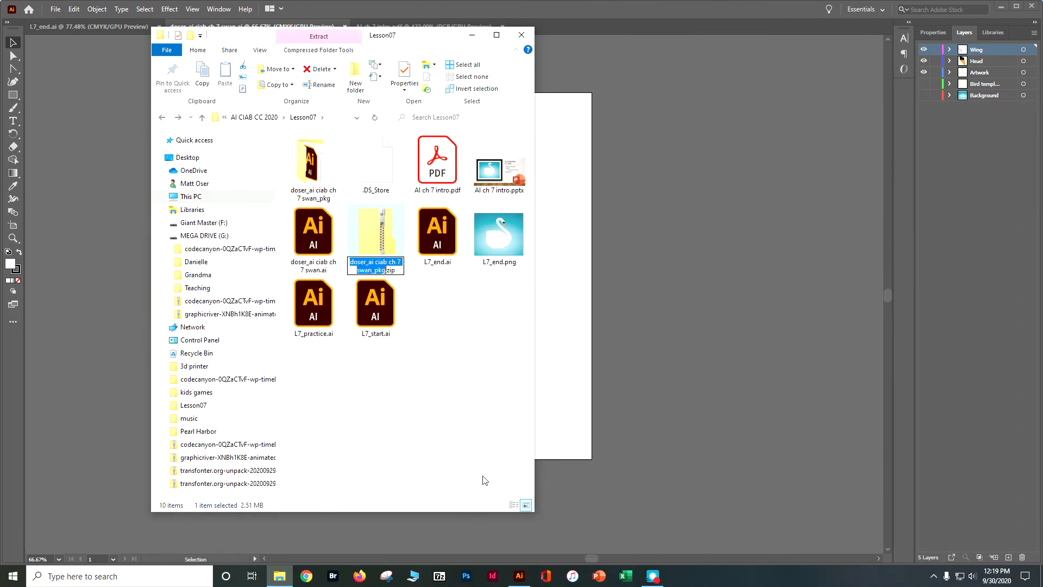